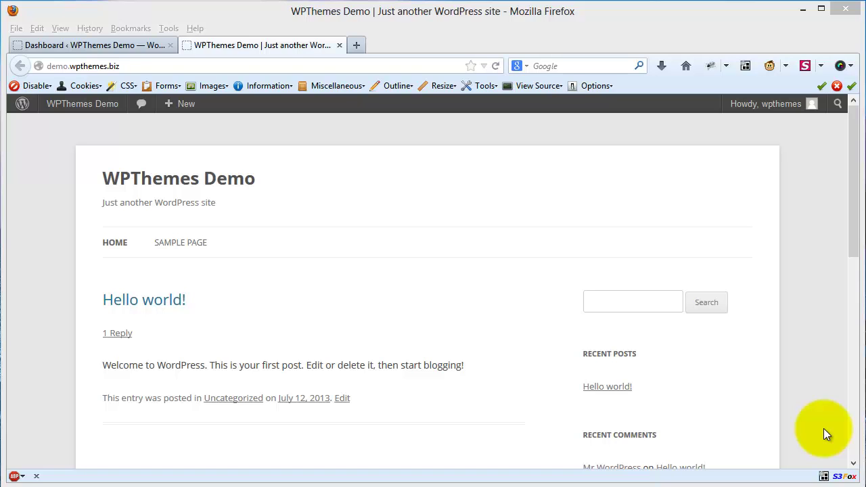
- Look over the demo site's front page and go back to its WordPress dashboard
{"action": "left_click", "coordinate": [397, 260]}
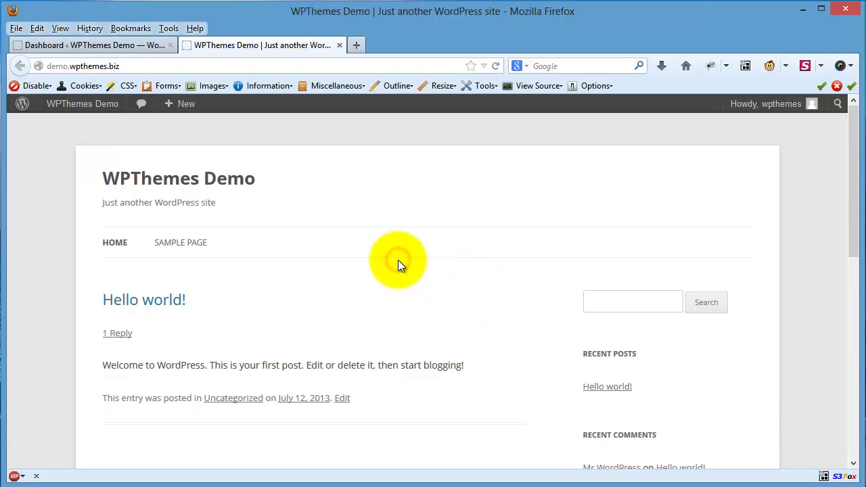
{"action": "scroll", "coordinate": [398, 261], "scroll_direction": "down", "scroll_amount": 2}
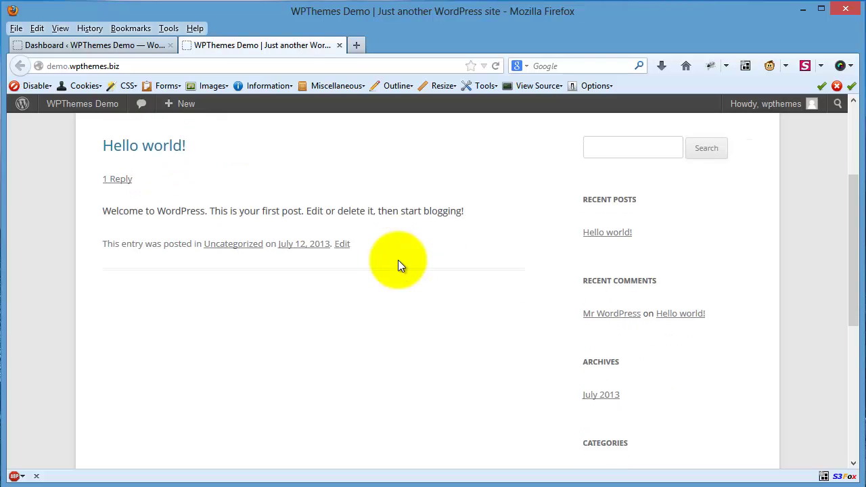
{"action": "scroll", "coordinate": [398, 260], "scroll_direction": "up", "scroll_amount": 2}
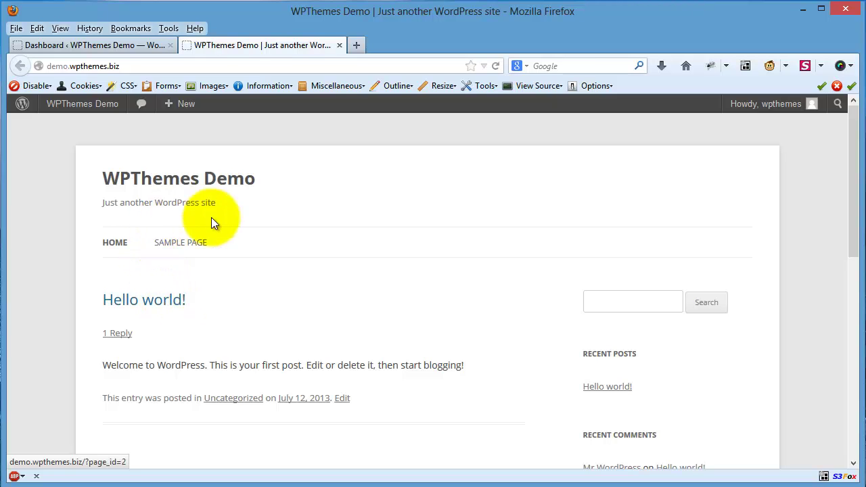
{"action": "left_click", "coordinate": [114, 46]}
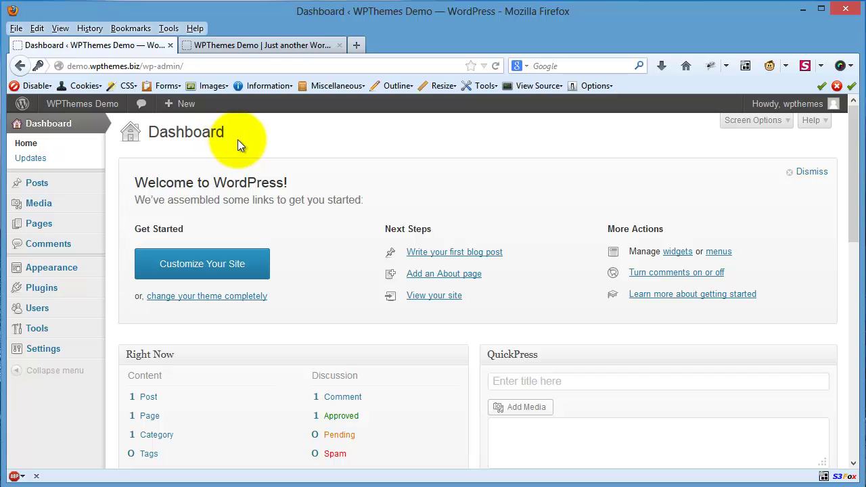
- Switch to File Explorer and extract themeforest-4713886-primashop-clean-woocommerce-wordpress-theme.zip directly into the DEMO folder
{"action": "left_click", "coordinate": [113, 480]}
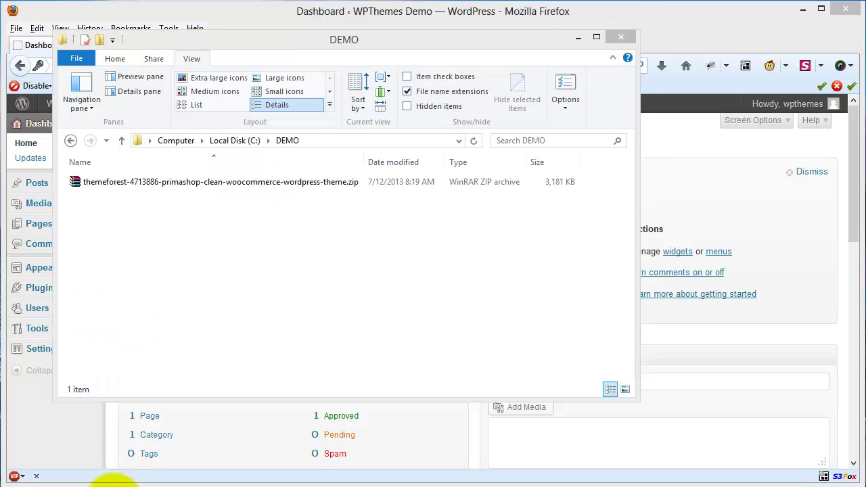
{"action": "left_click", "coordinate": [323, 188]}
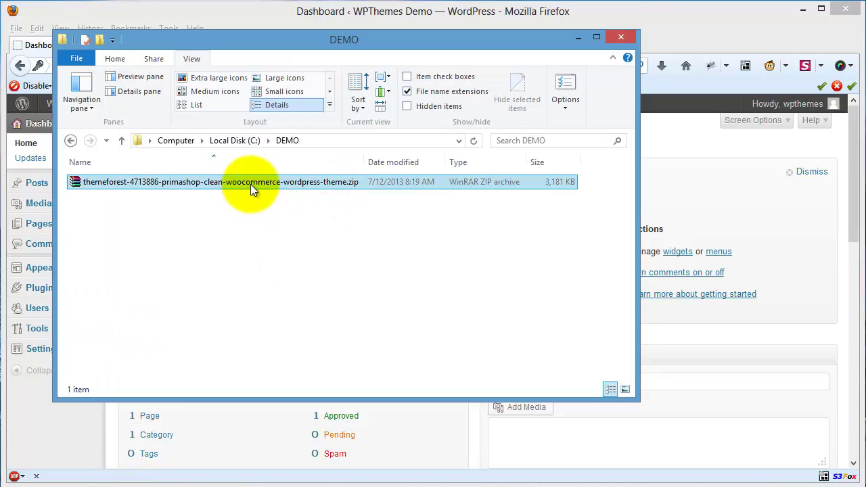
{"action": "left_click", "coordinate": [208, 182], "text": "ctrl"}
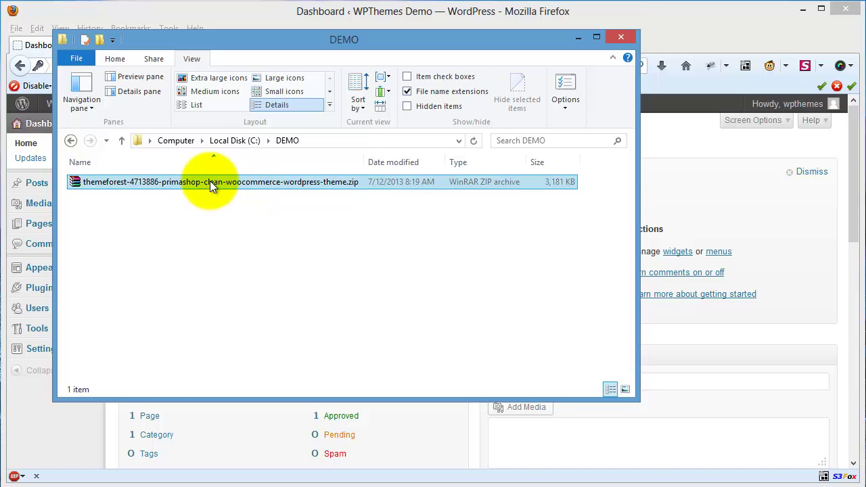
{"action": "right_click", "coordinate": [210, 181]}
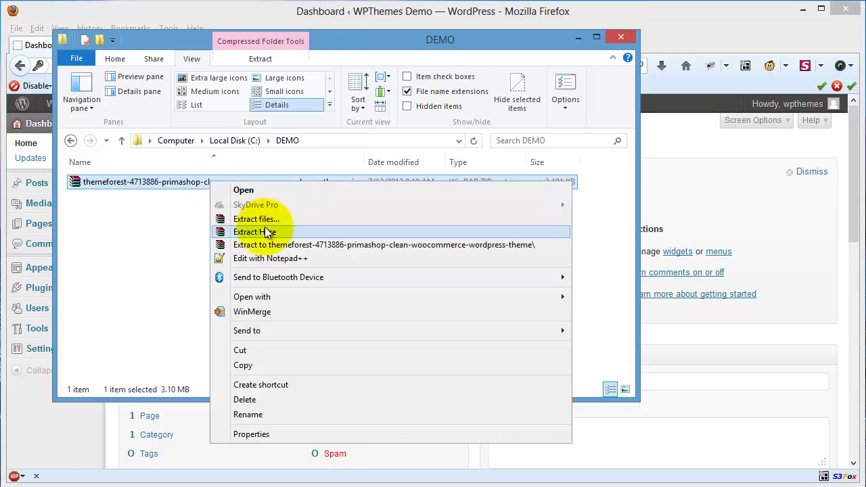
{"action": "left_click", "coordinate": [268, 232]}
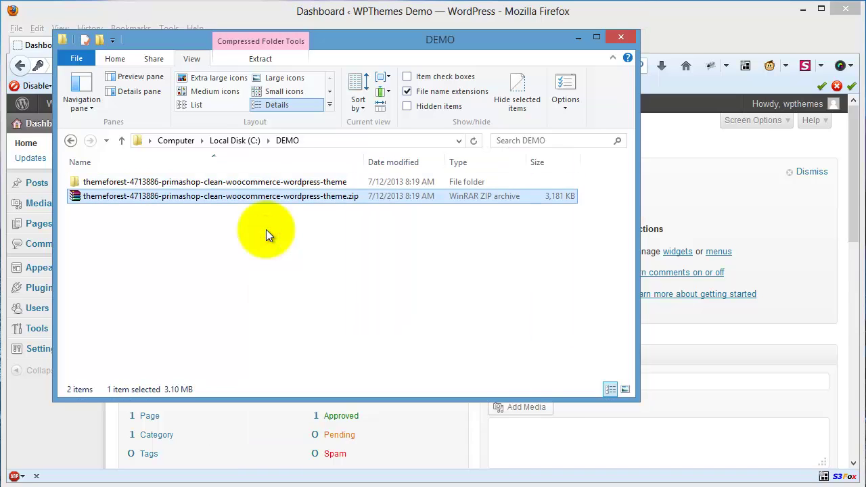
- Open the PrimaShop_v111_Package folder inside the extracted theme folder
{"action": "double_click", "coordinate": [271, 181]}
{"action": "left_click", "coordinate": [148, 184]}
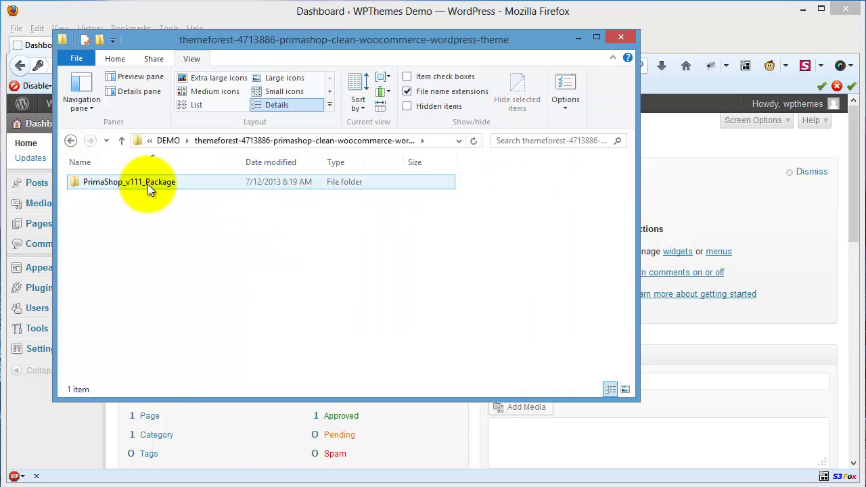
{"action": "double_click", "coordinate": [148, 184]}
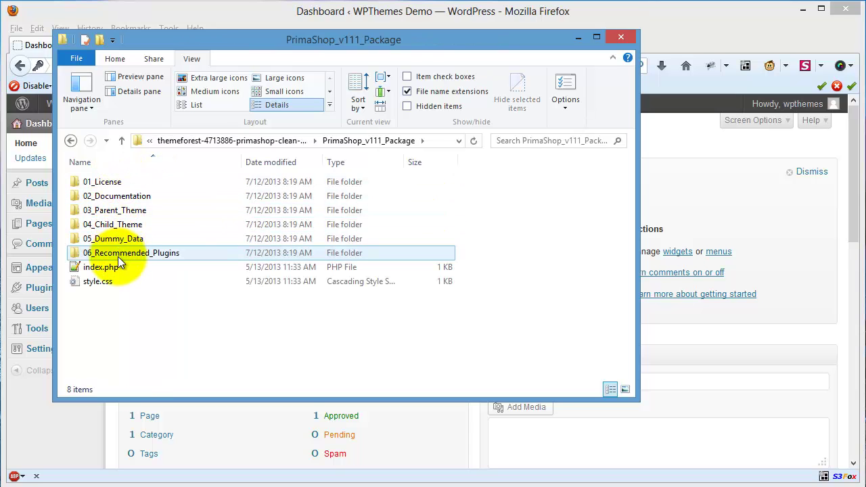
- Check the contents of the package's 02_Documentation and 06_Recommended_Plugins folders, returning to the package folder
{"action": "double_click", "coordinate": [112, 196]}
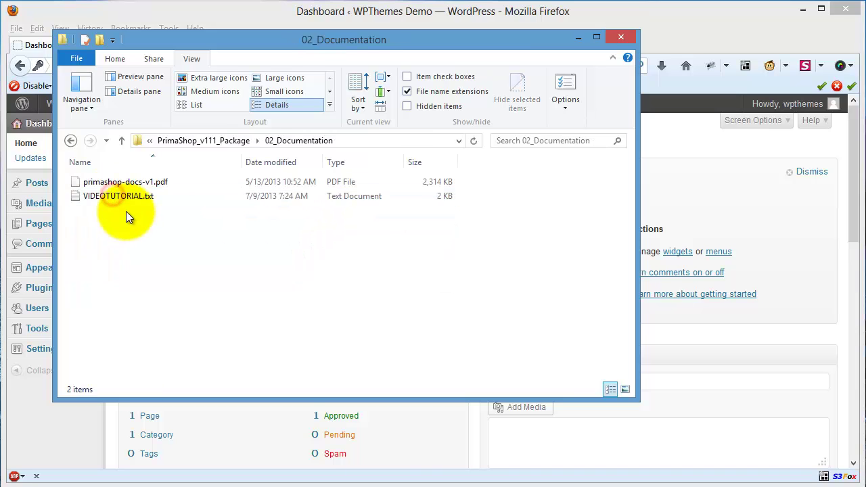
{"action": "left_click", "coordinate": [125, 144]}
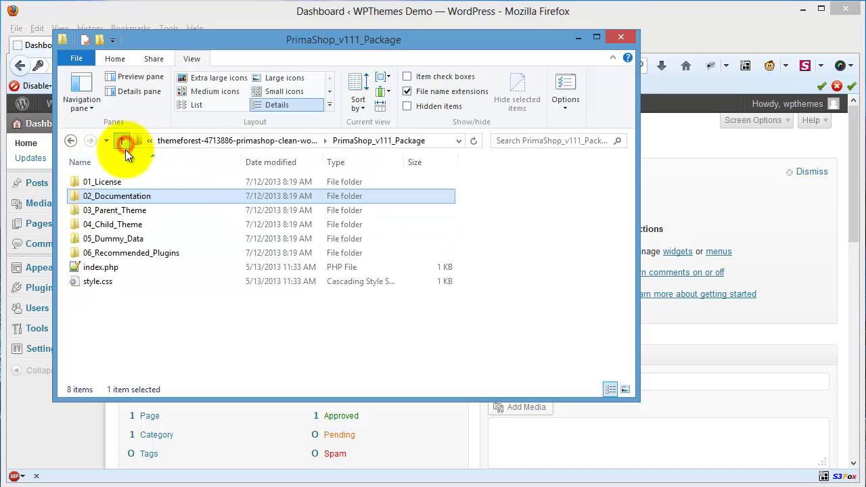
{"action": "left_click", "coordinate": [112, 211]}
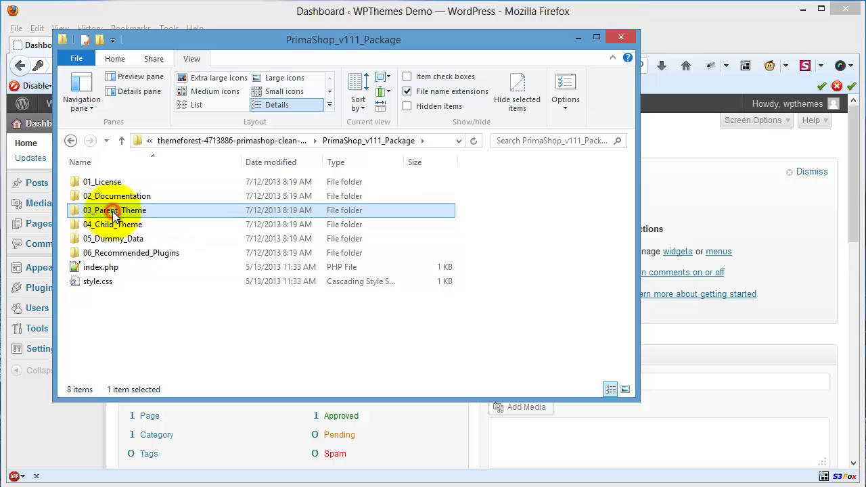
{"action": "double_click", "coordinate": [121, 252]}
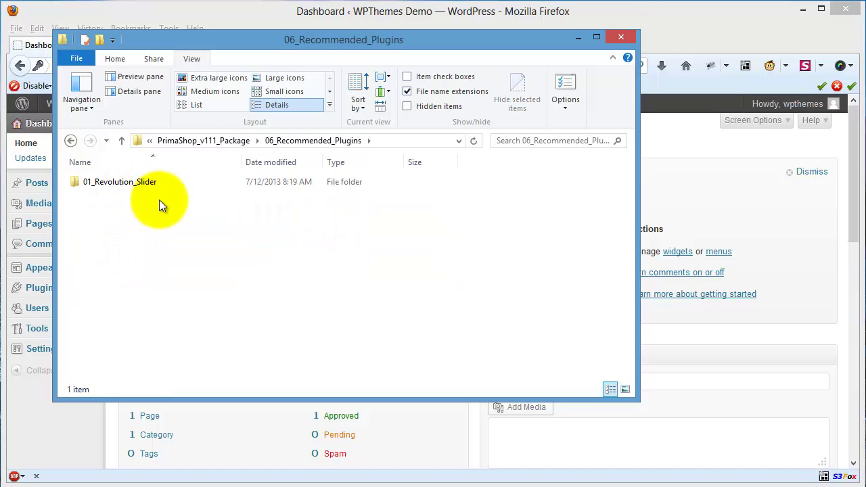
{"action": "left_click", "coordinate": [121, 141]}
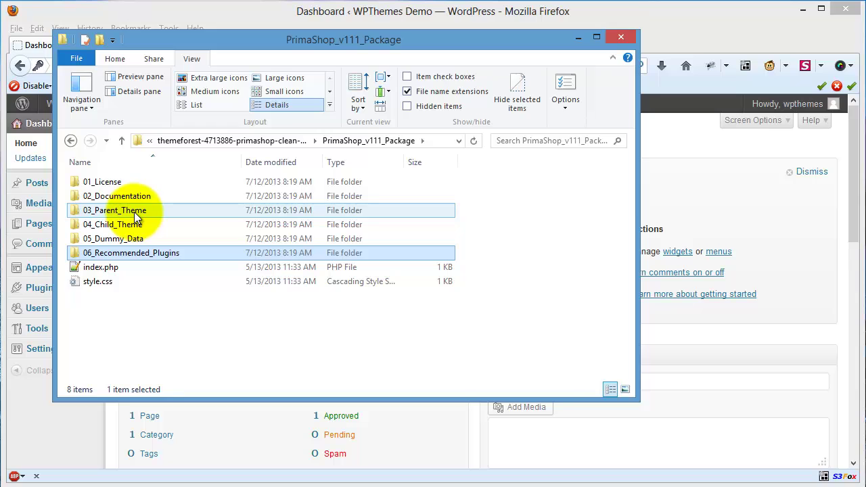
- Open the package's 03_Parent_Theme folder and switch back to the WordPress dashboard in Firefox
{"action": "double_click", "coordinate": [134, 212]}
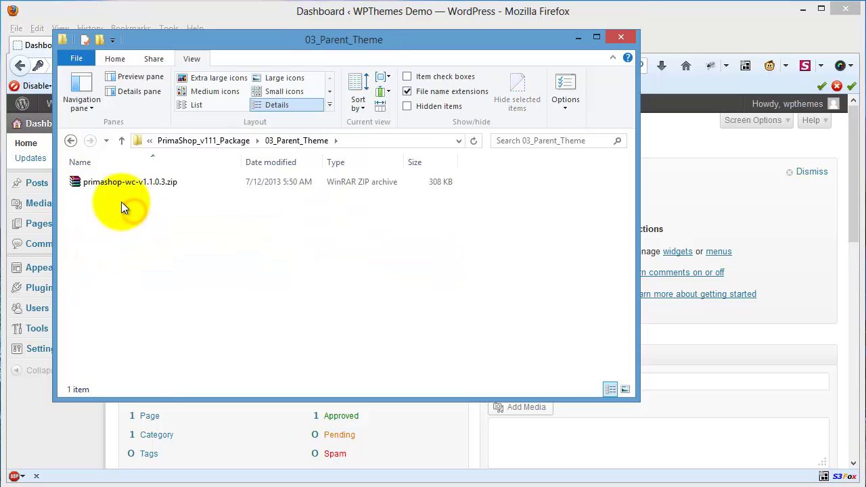
{"action": "left_click_drag", "start_coordinate": [303, 40], "coordinate": [318, 83]}
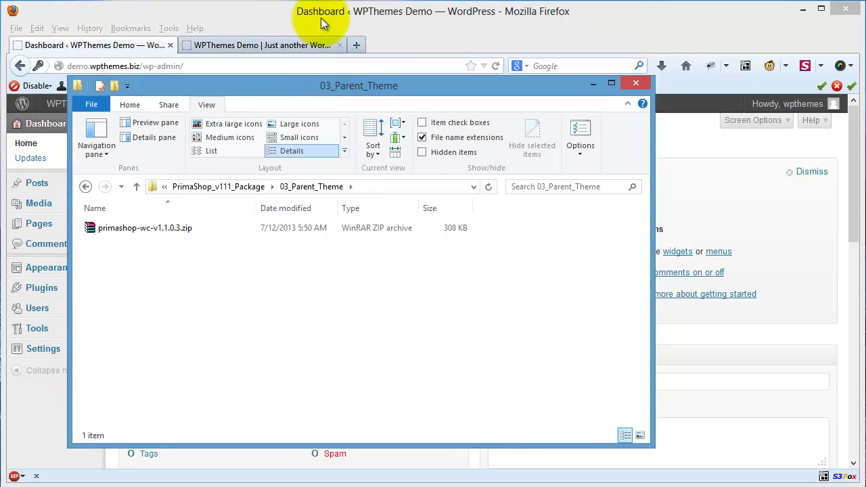
{"action": "left_click", "coordinate": [321, 18]}
- Open the WordPress theme installation page for uploading a theme in .zip format
{"action": "mouse_move", "coordinate": [85, 266]}
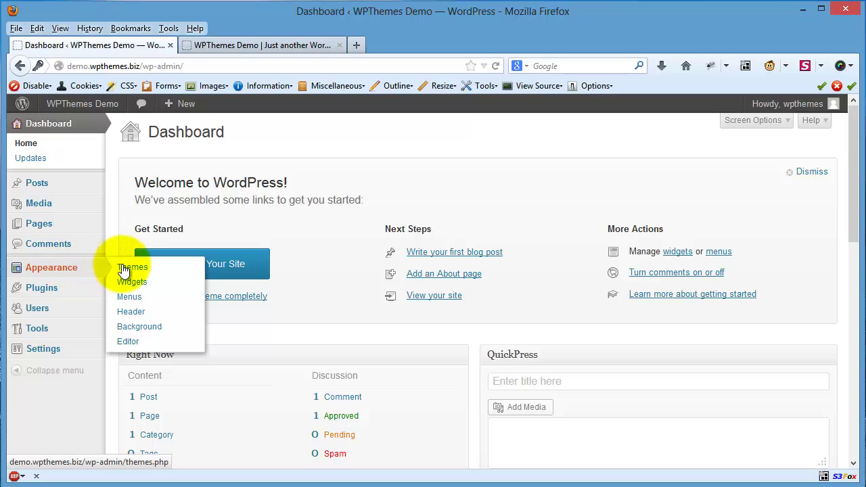
{"action": "left_click", "coordinate": [134, 268]}
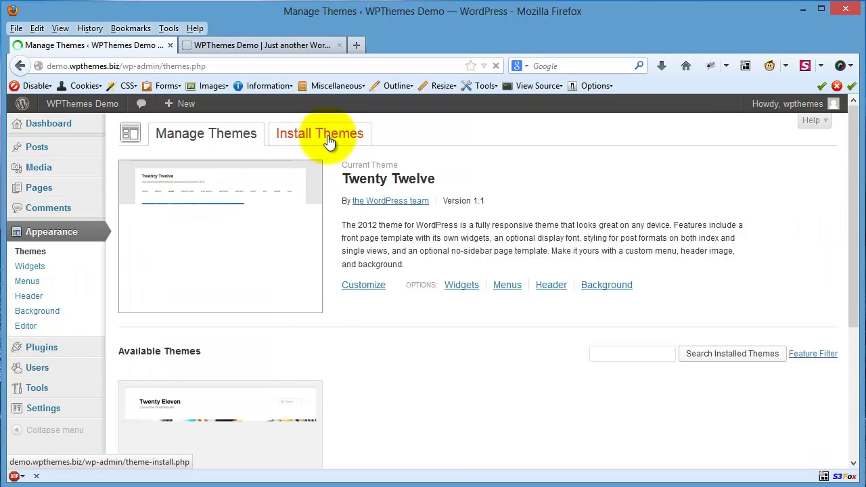
{"action": "left_click", "coordinate": [329, 140]}
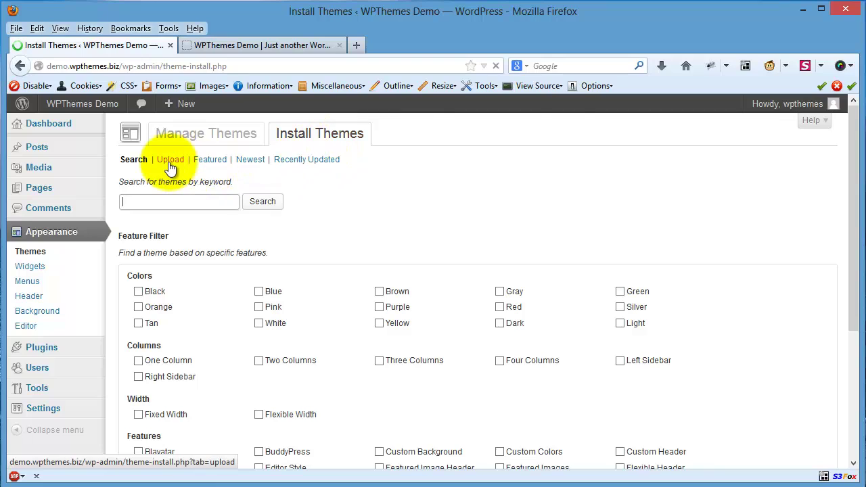
{"action": "left_click", "coordinate": [171, 164]}
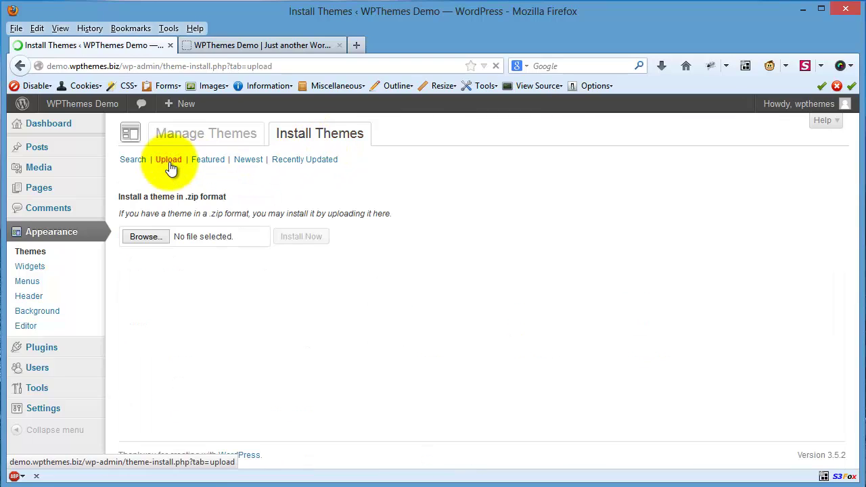
- Upload and install primashop-wc-v1.1.0.3.zip from the 03_Parent_Theme folder, and return to the Themes page without activating it
{"action": "left_click", "coordinate": [125, 483]}
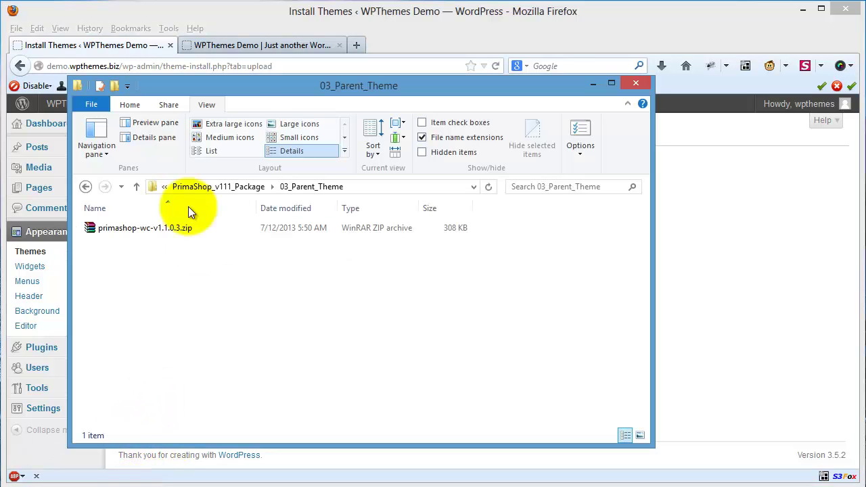
{"action": "left_click_drag", "start_coordinate": [256, 91], "coordinate": [462, 131]}
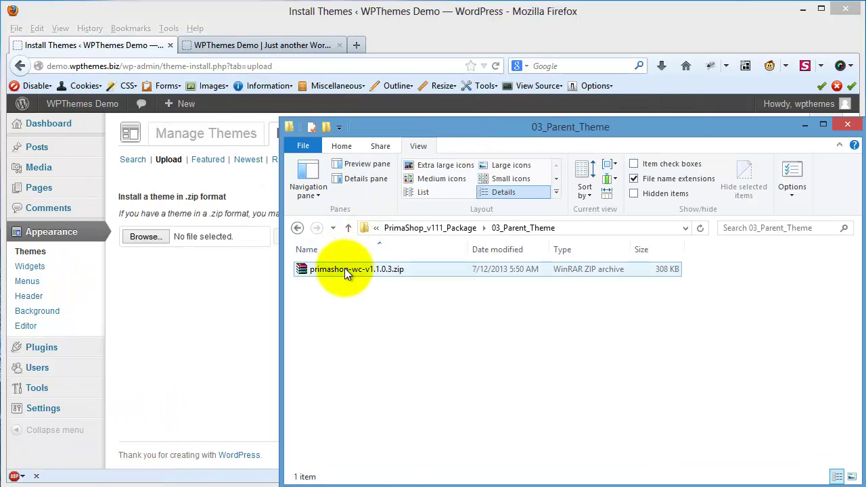
{"action": "left_click_drag", "start_coordinate": [344, 268], "coordinate": [198, 234]}
{"action": "left_click", "coordinate": [229, 270]}
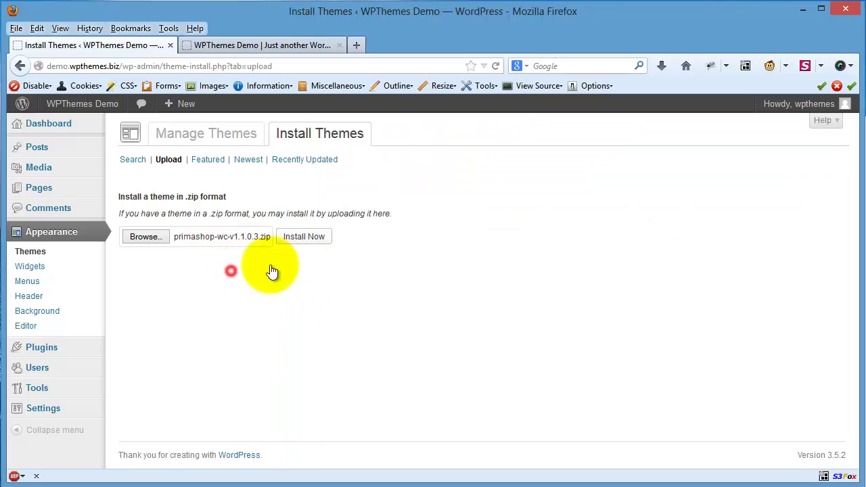
{"action": "left_click", "coordinate": [318, 237]}
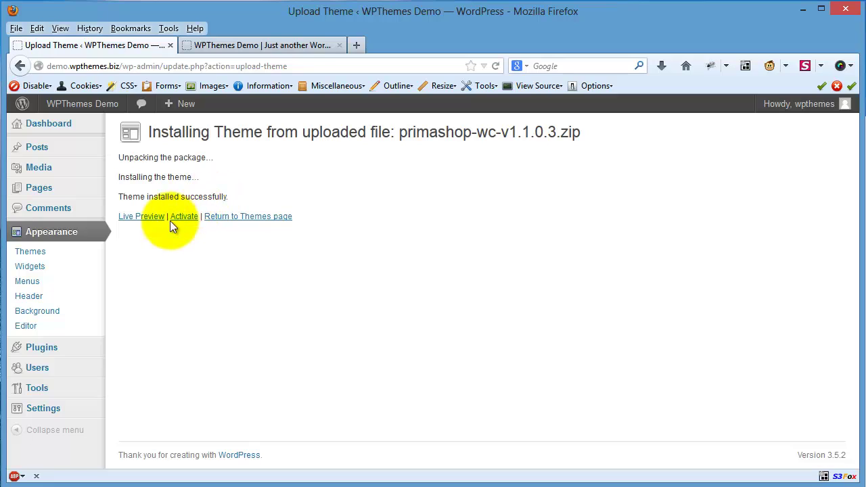
{"action": "left_click", "coordinate": [249, 216]}
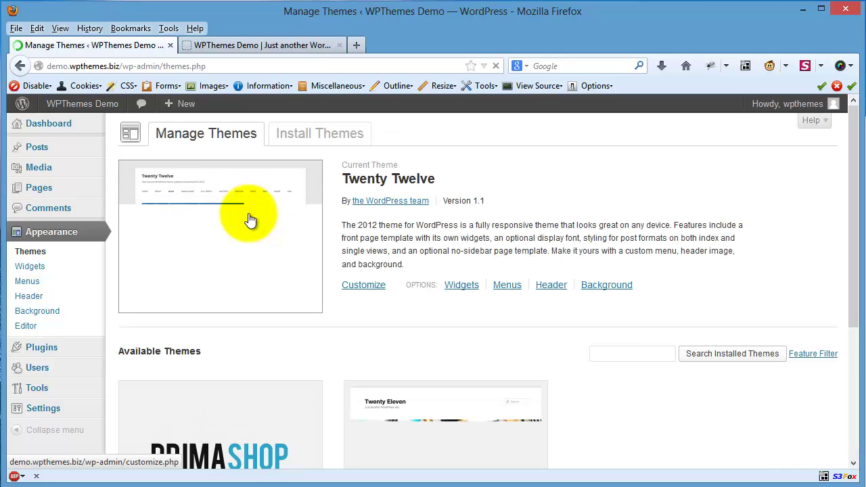
- Open the package's 04_Child_Theme folder in File Explorer and the theme upload page in WordPress
{"action": "left_click", "coordinate": [327, 139]}
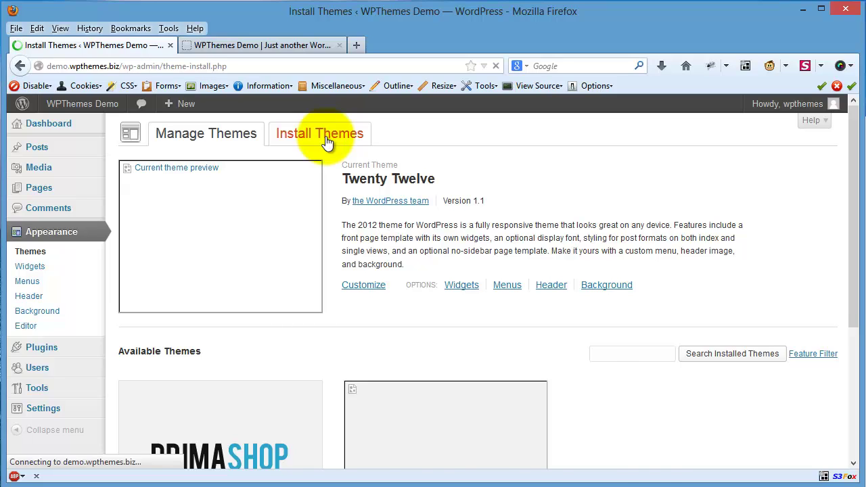
{"action": "left_click", "coordinate": [20, 485]}
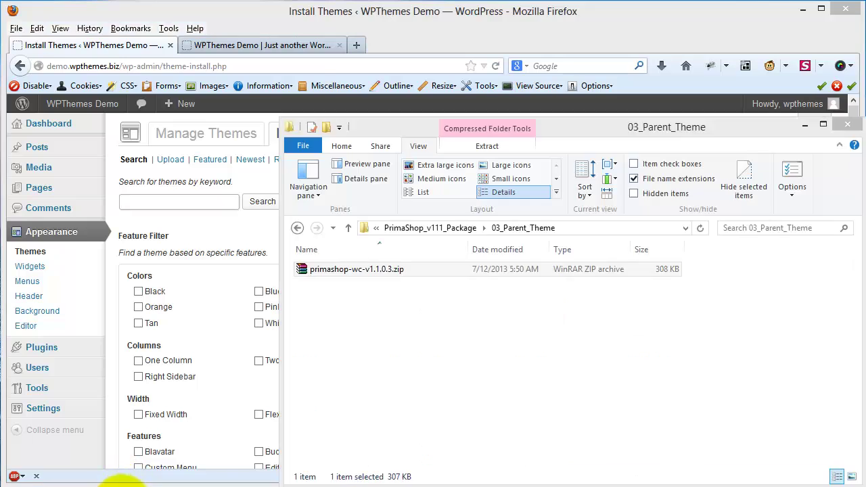
{"action": "left_click", "coordinate": [347, 231]}
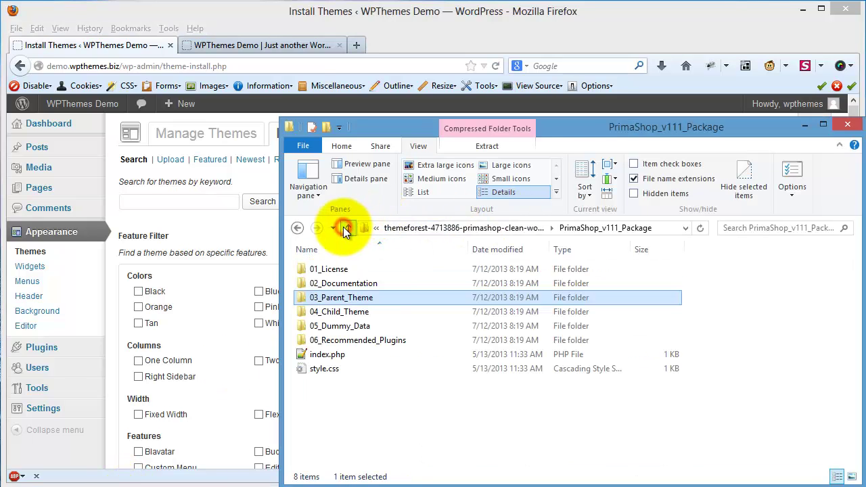
{"action": "double_click", "coordinate": [370, 312]}
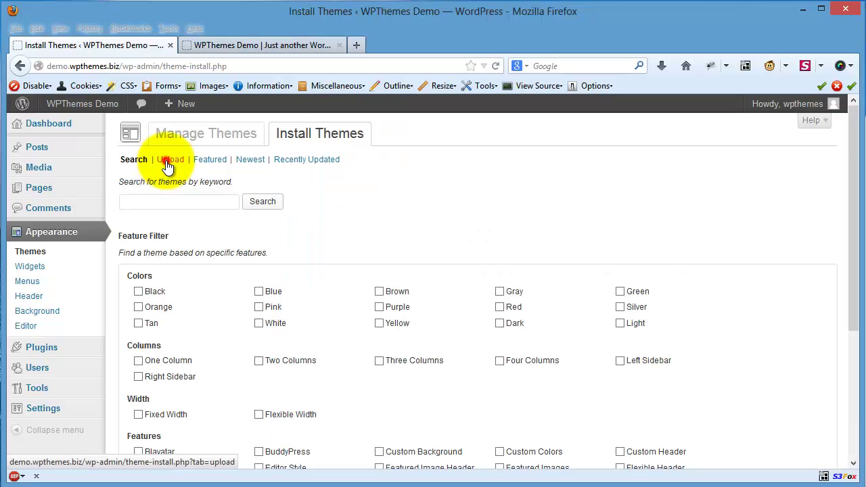
{"action": "left_click", "coordinate": [167, 162]}
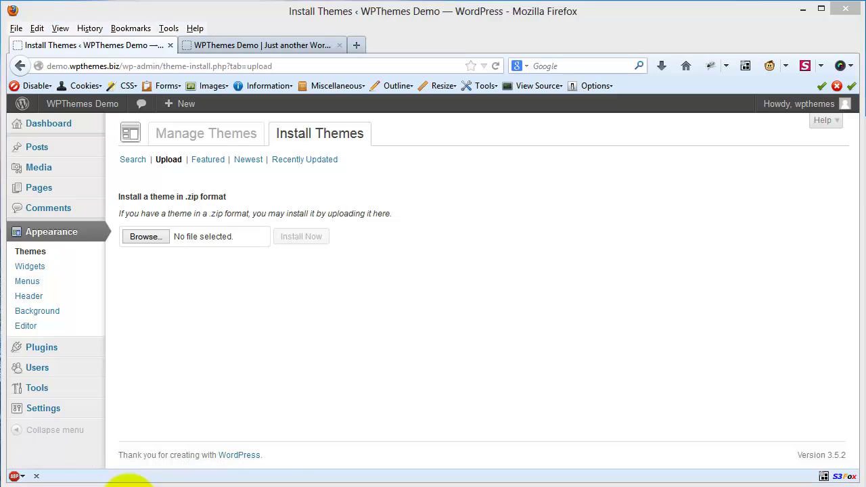
- Upload and install my-primashop-wc-v1.1.zip from the 04_Child_Theme folder, and return to the Themes page without activating it
{"action": "left_click", "coordinate": [120, 484]}
{"action": "left_click", "coordinate": [327, 270]}
{"action": "left_click_drag", "start_coordinate": [326, 269], "coordinate": [213, 237]}
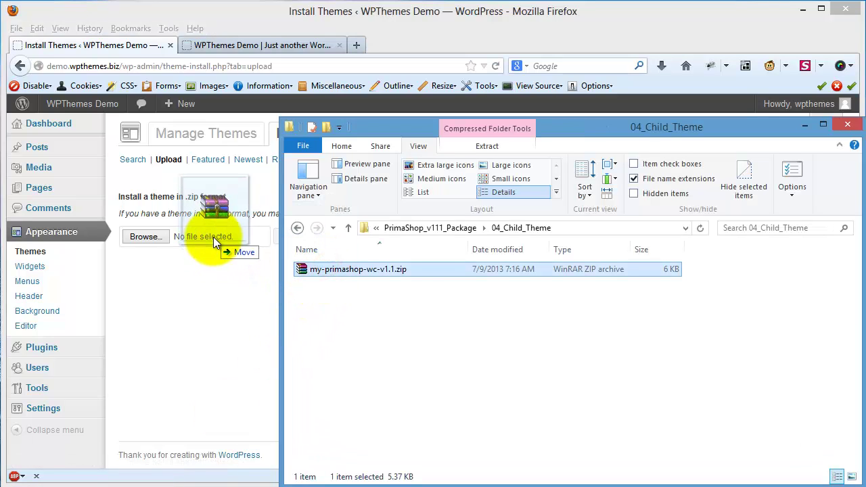
{"action": "left_click", "coordinate": [217, 261]}
{"action": "left_click", "coordinate": [304, 243]}
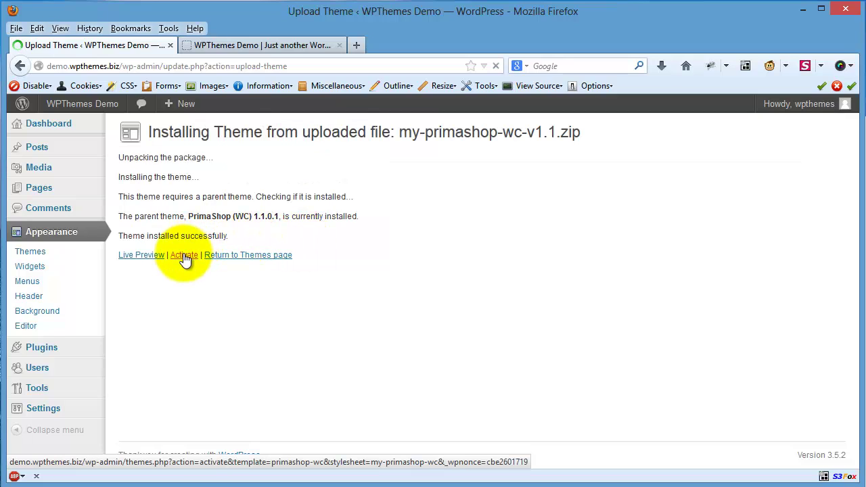
{"action": "left_click", "coordinate": [232, 257]}
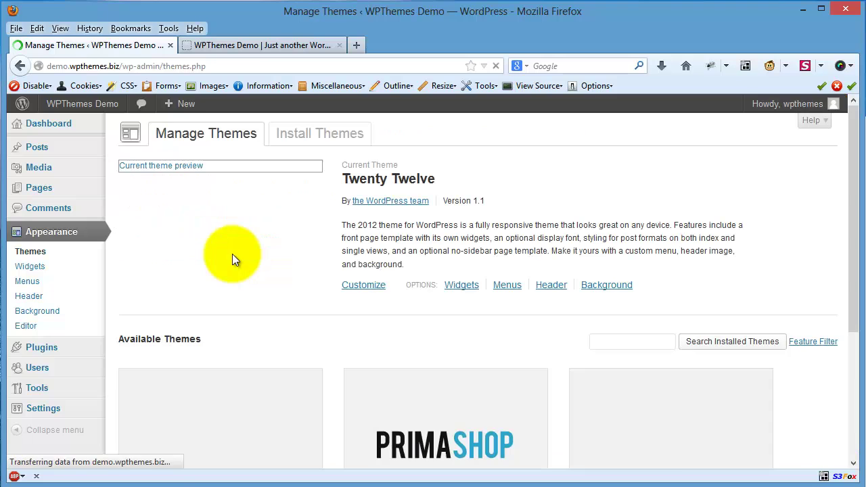
- Activate the My PrimaShop (WC) child theme from the available themes
{"action": "scroll", "coordinate": [342, 318], "scroll_direction": "down", "scroll_amount": 1}
{"action": "scroll", "coordinate": [345, 324], "scroll_direction": "down", "scroll_amount": 4}
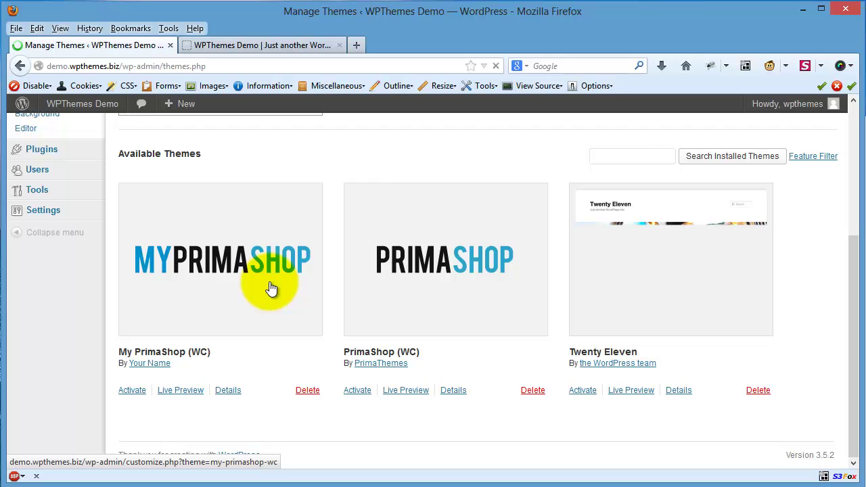
{"action": "left_click_drag", "start_coordinate": [220, 350], "coordinate": [119, 353]}
{"action": "left_click", "coordinate": [180, 364]}
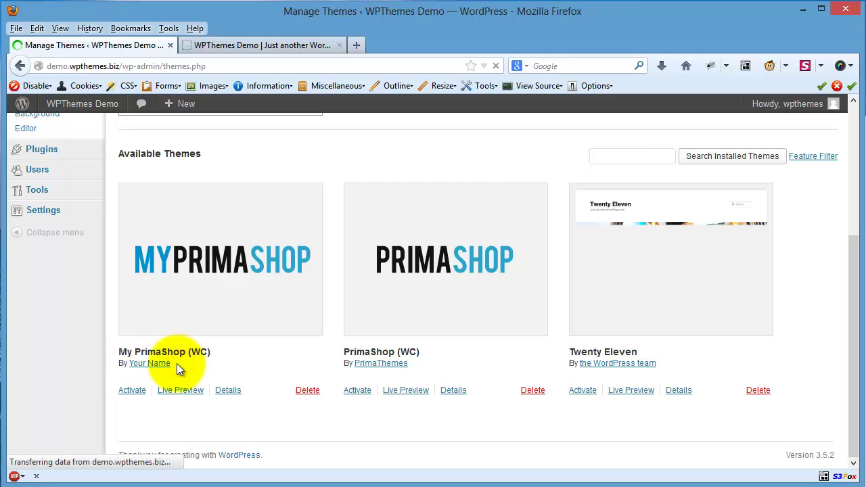
{"action": "left_click_drag", "start_coordinate": [177, 363], "coordinate": [130, 363]}
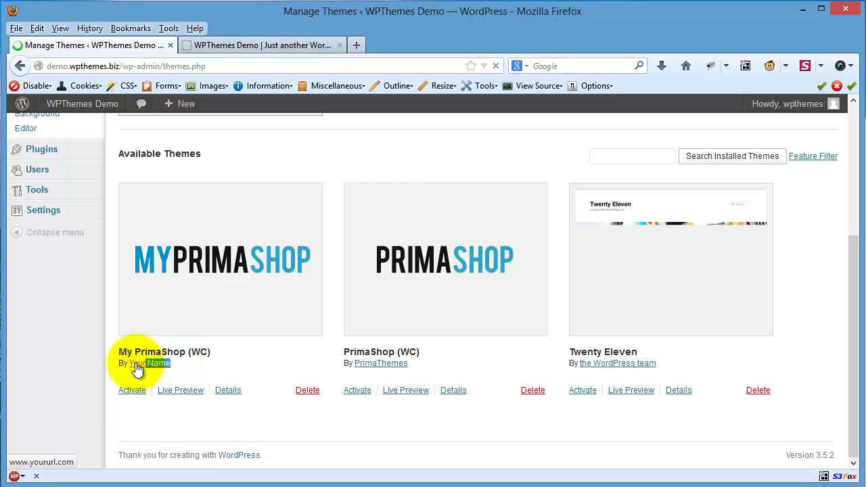
{"action": "left_click", "coordinate": [194, 366]}
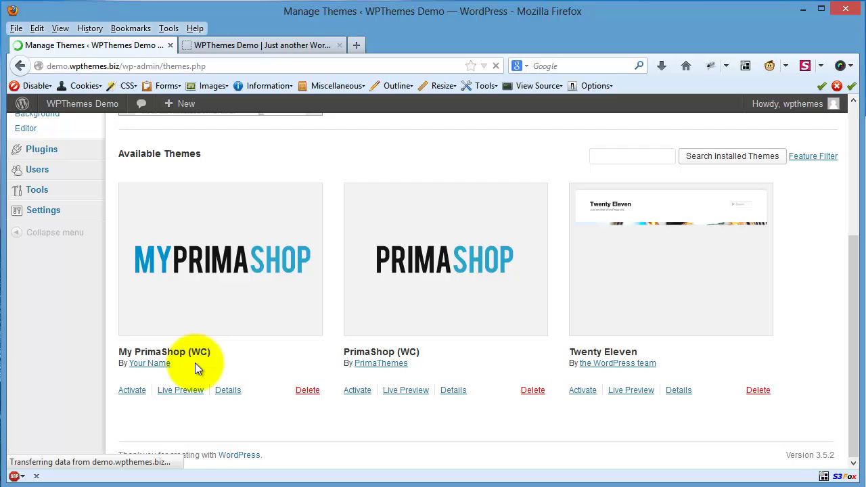
{"action": "left_click", "coordinate": [133, 390]}
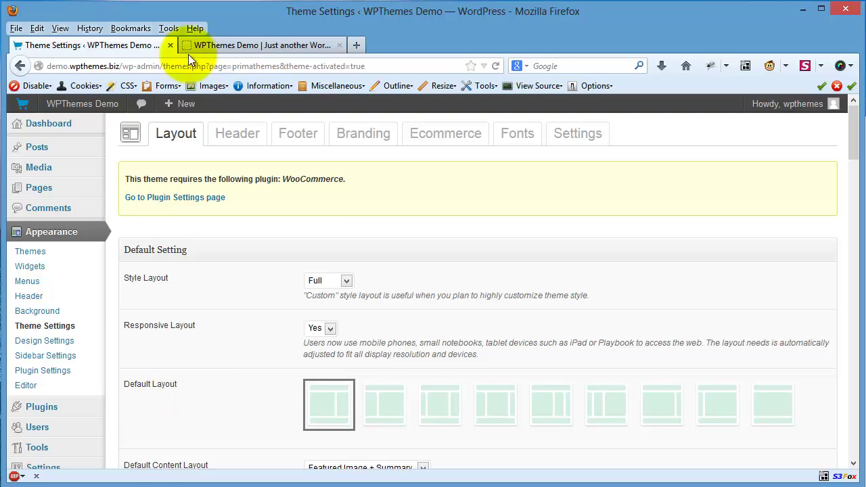
- Reload the demo site's front page and check how it looks with the activated theme
{"action": "left_click", "coordinate": [301, 44]}
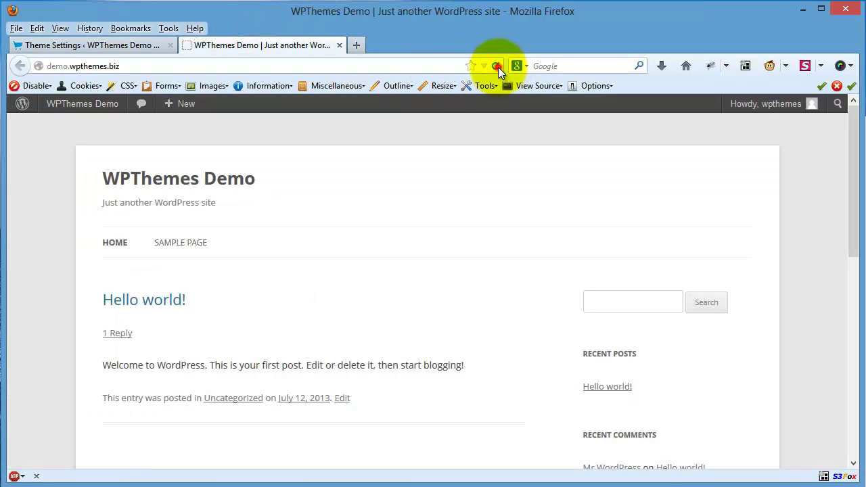
{"action": "left_click", "coordinate": [498, 67]}
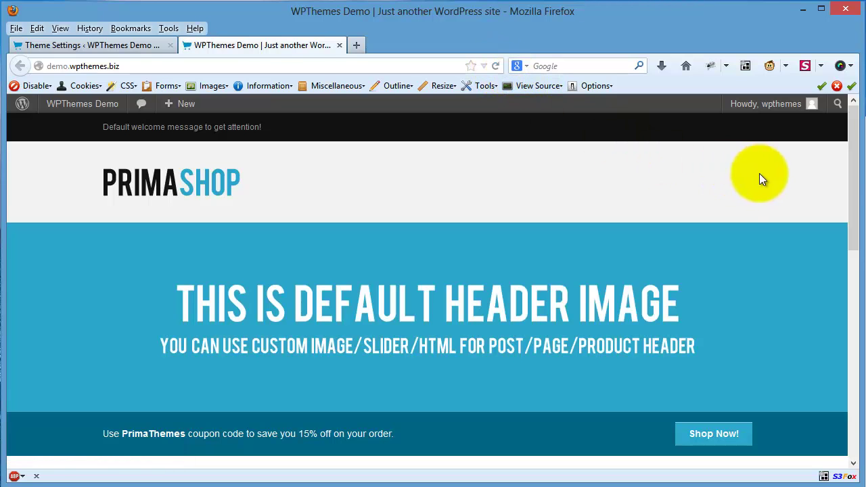
{"action": "left_click_drag", "start_coordinate": [853, 194], "coordinate": [841, 160]}
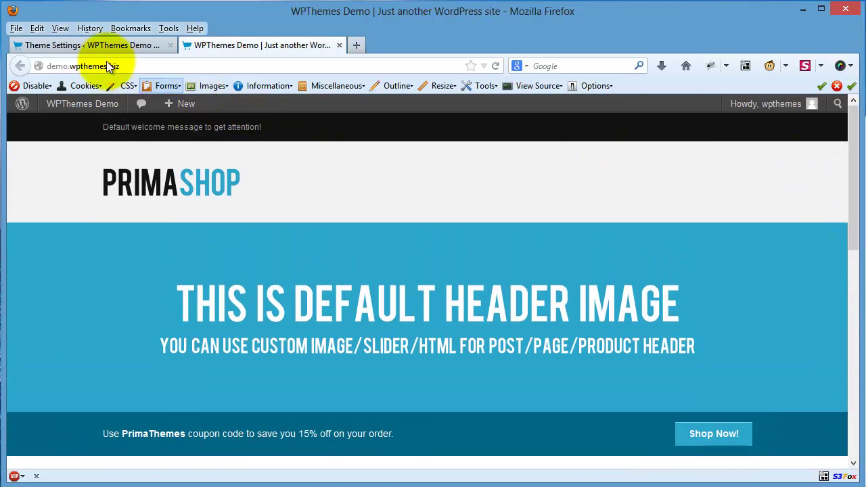
- Return to the Theme Settings page and follow its WooCommerce requirement notice to the Plugin Settings page
{"action": "left_click", "coordinate": [97, 46]}
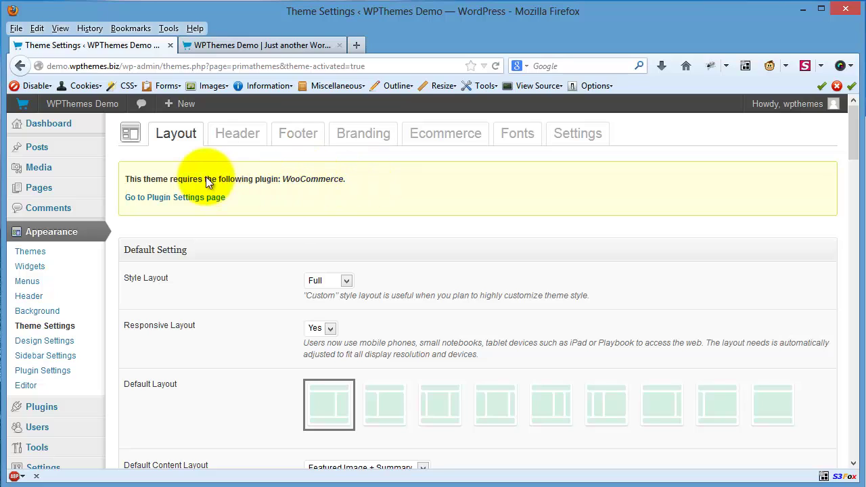
{"action": "left_click_drag", "start_coordinate": [122, 178], "coordinate": [354, 178]}
{"action": "left_click", "coordinate": [345, 199]}
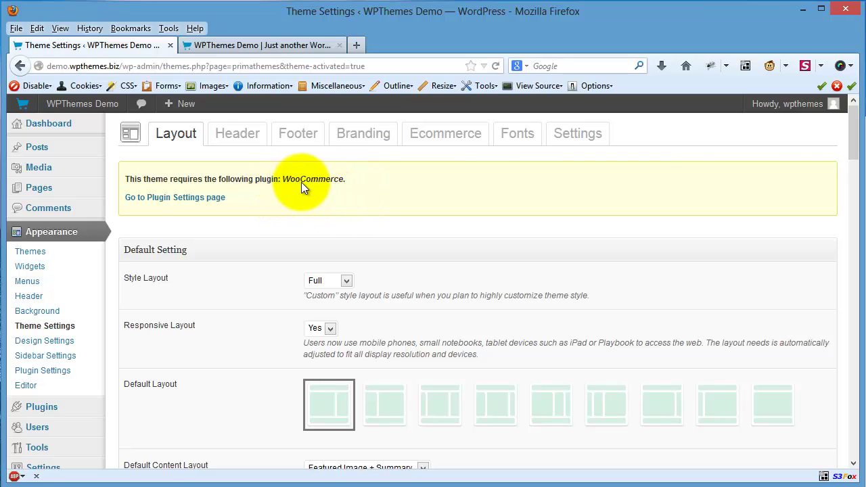
{"action": "left_click", "coordinate": [211, 202]}
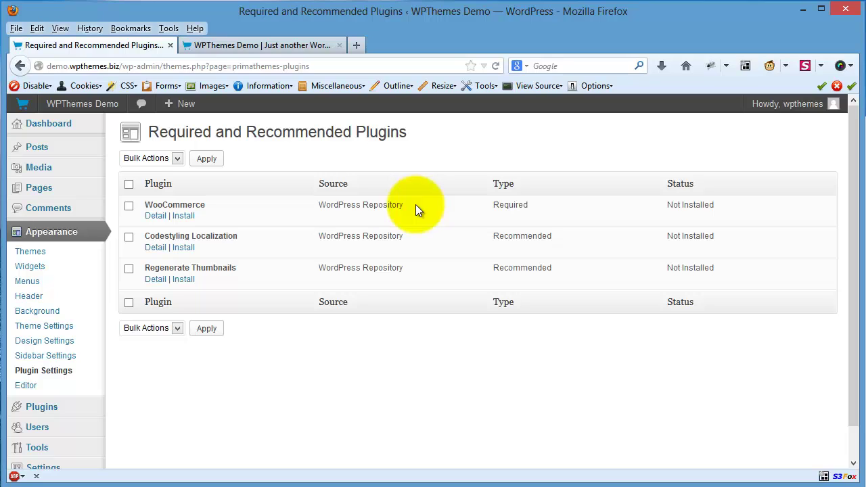
- Install the required WooCommerce plugin and return to the required and recommended plugins list
{"action": "left_click_drag", "start_coordinate": [530, 205], "coordinate": [494, 203]}
{"action": "left_click", "coordinate": [497, 212]}
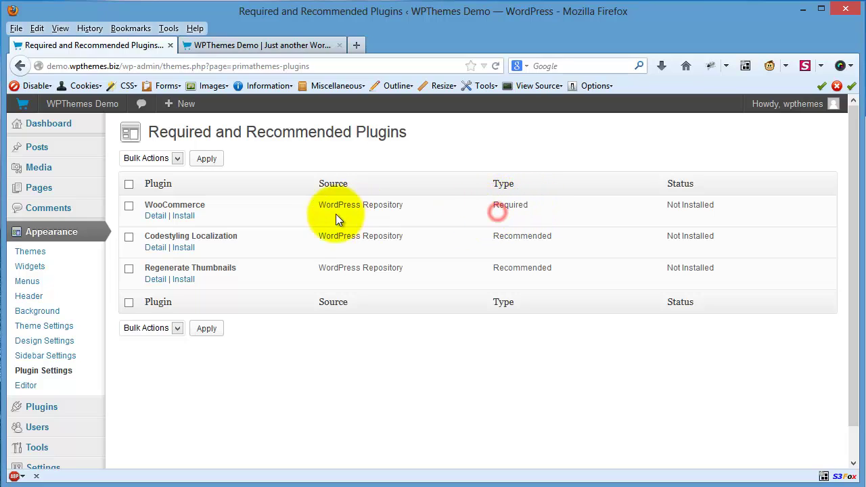
{"action": "left_click", "coordinate": [190, 217]}
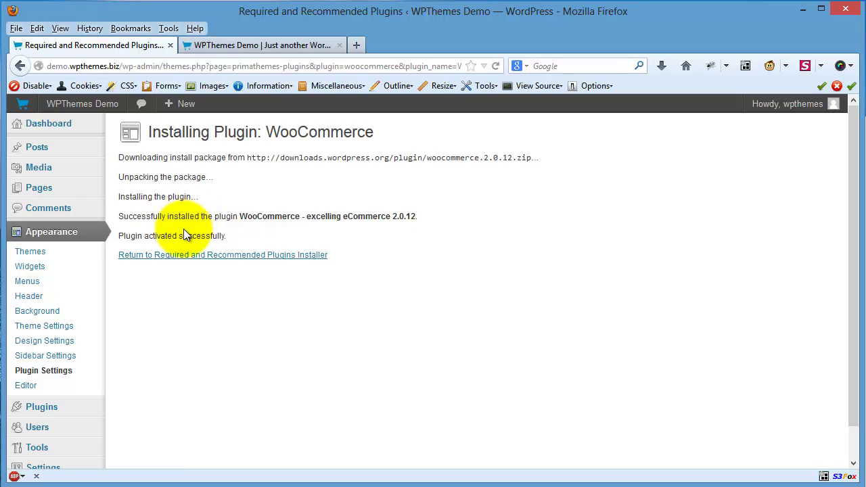
{"action": "left_click", "coordinate": [233, 258]}
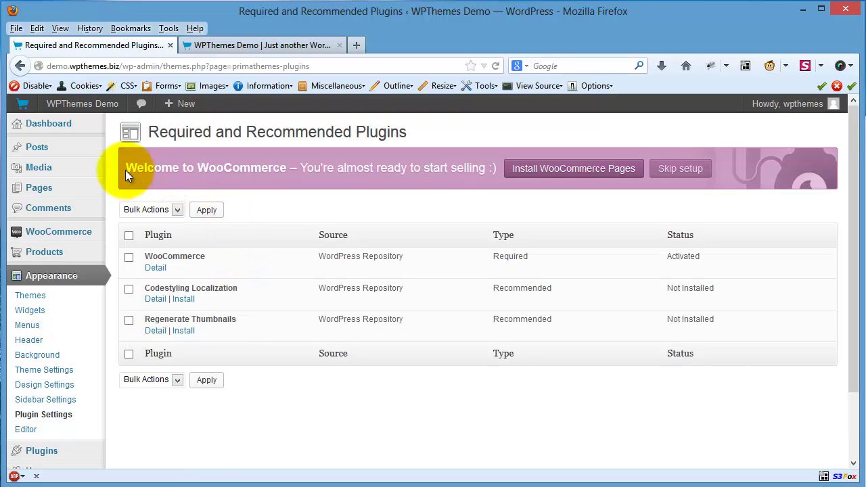
- Install the default WooCommerce pages from the WooCommerce welcome notice
{"action": "left_click_drag", "start_coordinate": [126, 170], "coordinate": [495, 179]}
{"action": "left_click", "coordinate": [493, 181]}
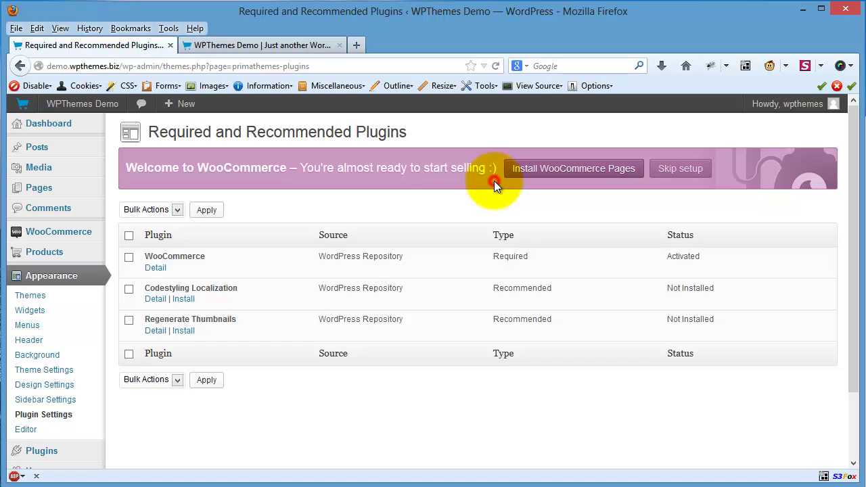
{"action": "left_click", "coordinate": [552, 173]}
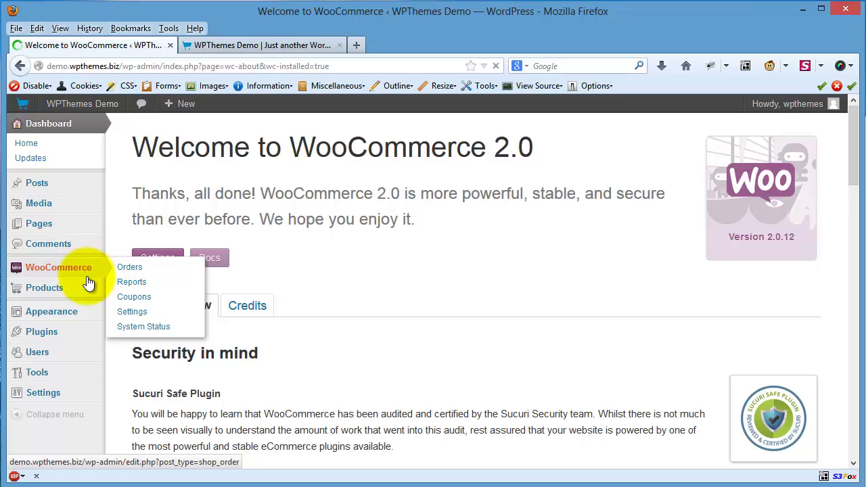
- Open the site's Pages list and look through the pages WooCommerce added
{"action": "mouse_move", "coordinate": [88, 292]}
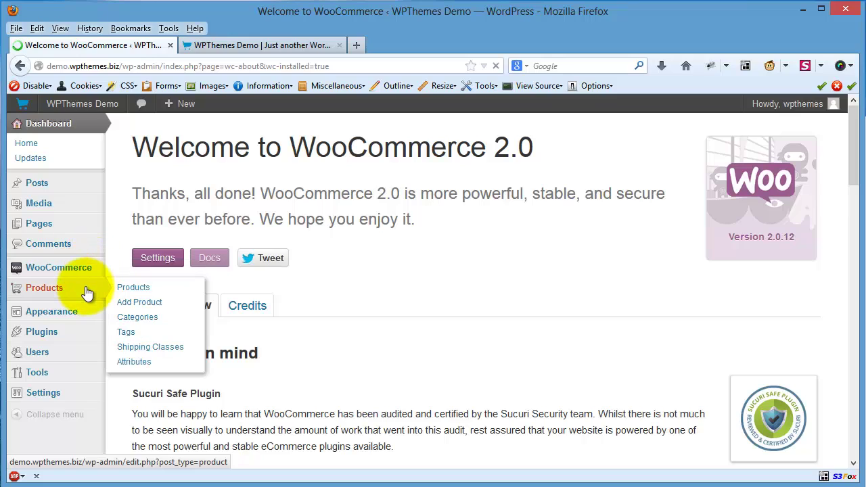
{"action": "left_click", "coordinate": [68, 230]}
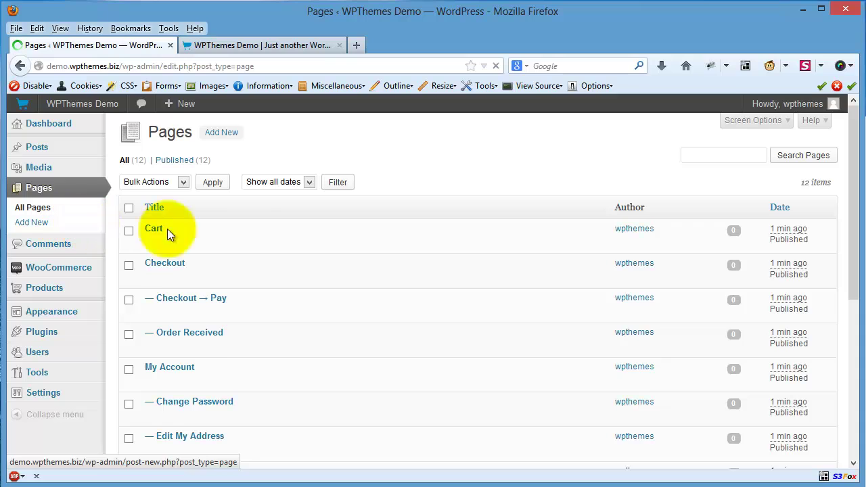
{"action": "scroll", "coordinate": [253, 234], "scroll_direction": "down", "scroll_amount": 1}
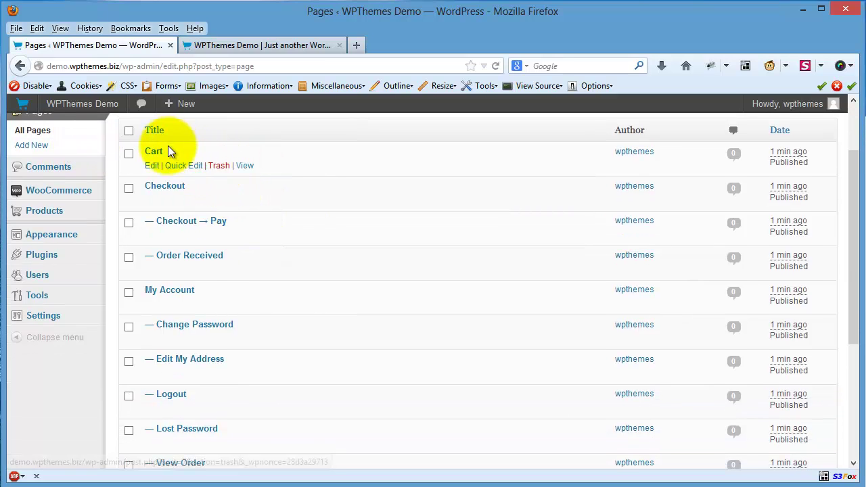
{"action": "scroll", "coordinate": [203, 278], "scroll_direction": "down", "scroll_amount": 1}
{"action": "scroll", "coordinate": [202, 281], "scroll_direction": "down", "scroll_amount": 3}
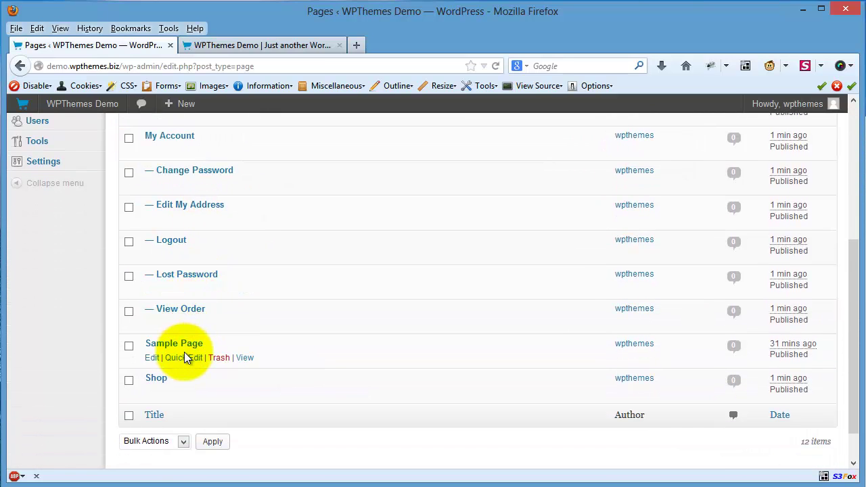
{"action": "scroll", "coordinate": [206, 339], "scroll_direction": "up", "scroll_amount": 5}
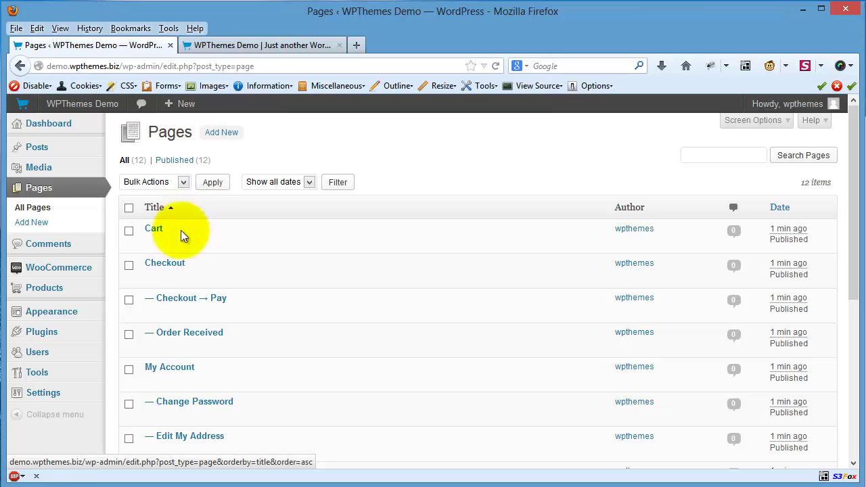
- Open the Permalink Settings page and select the Post name structure
{"action": "mouse_move", "coordinate": [54, 398]}
{"action": "scroll", "coordinate": [58, 402], "scroll_direction": "down", "scroll_amount": 2}
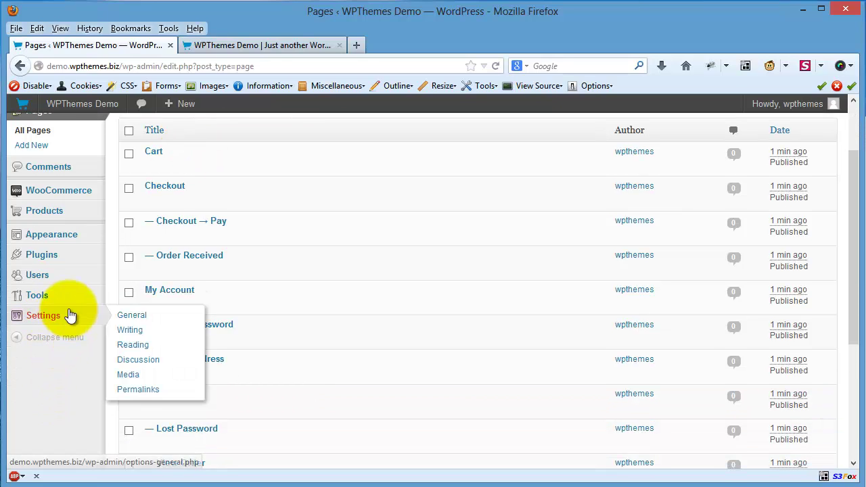
{"action": "left_click", "coordinate": [146, 391]}
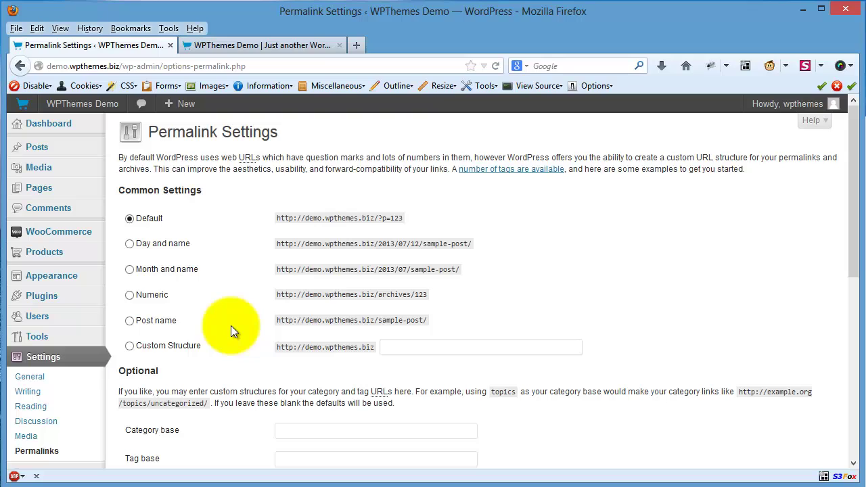
{"action": "left_click", "coordinate": [161, 327]}
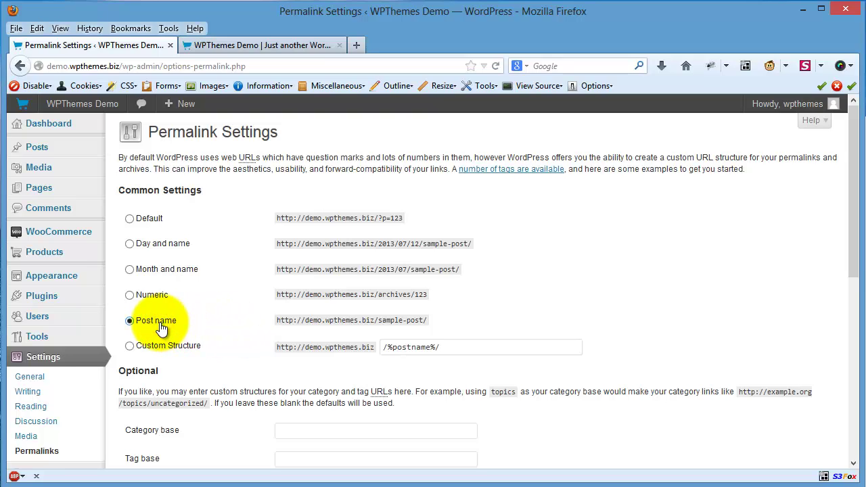
- Set the product permalink base to Shop base with category and save the permalink changes
{"action": "scroll", "coordinate": [160, 323], "scroll_direction": "down", "scroll_amount": 5}
{"action": "scroll", "coordinate": [160, 298], "scroll_direction": "up", "scroll_amount": 3}
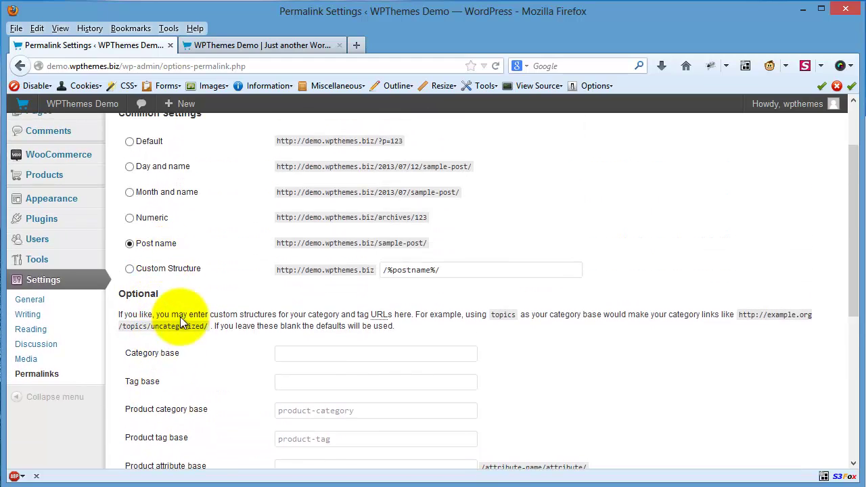
{"action": "scroll", "coordinate": [180, 317], "scroll_direction": "down", "scroll_amount": 4}
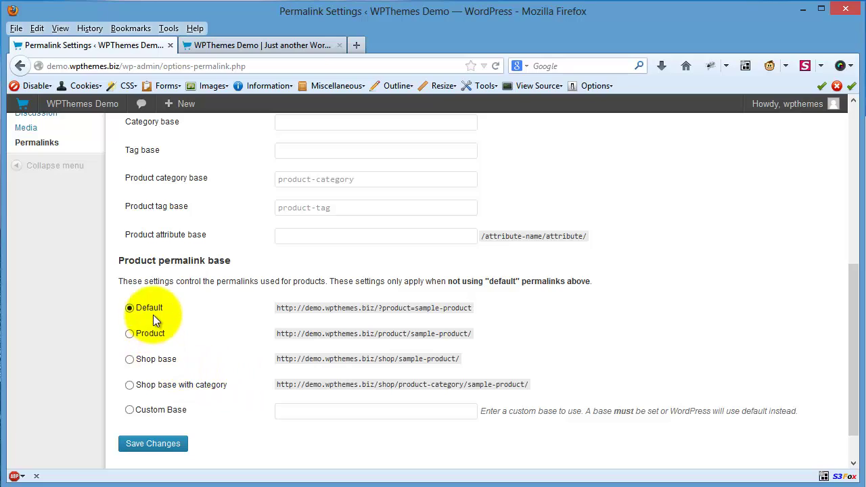
{"action": "left_click", "coordinate": [130, 385]}
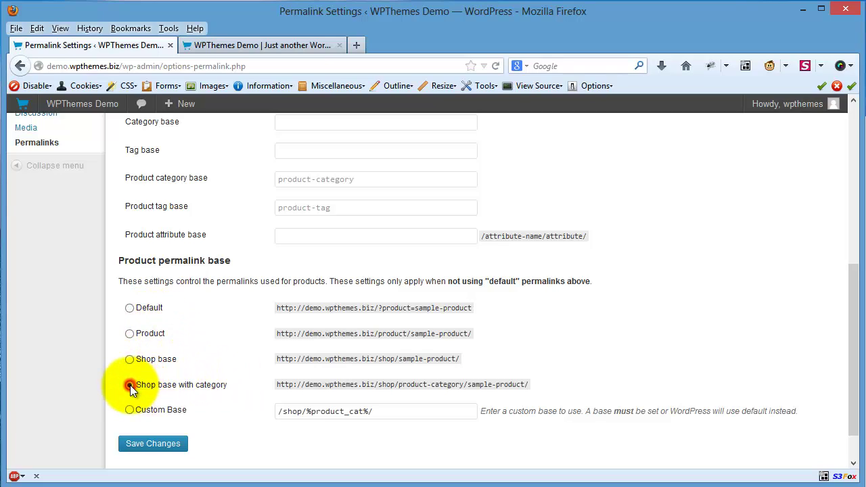
{"action": "left_click", "coordinate": [155, 444]}
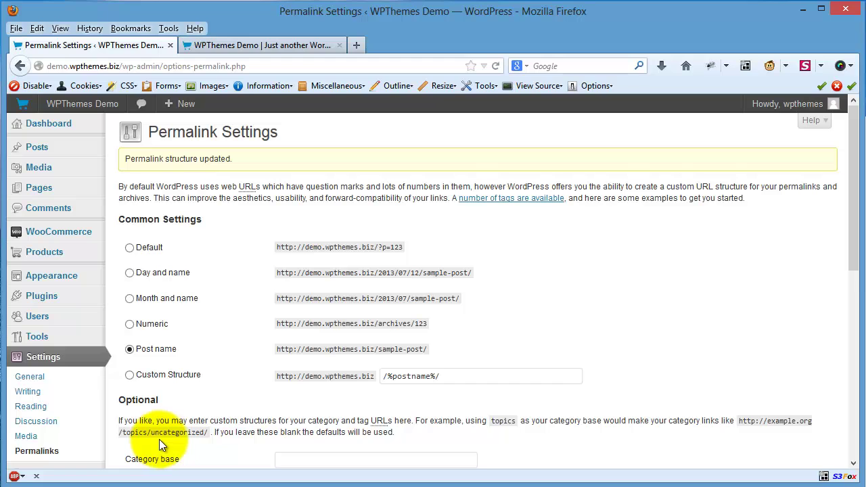
- View the demo site's front page, then return to the Permalink Settings page
{"action": "left_click", "coordinate": [261, 44]}
{"action": "scroll", "coordinate": [312, 180], "scroll_direction": "down", "scroll_amount": 2}
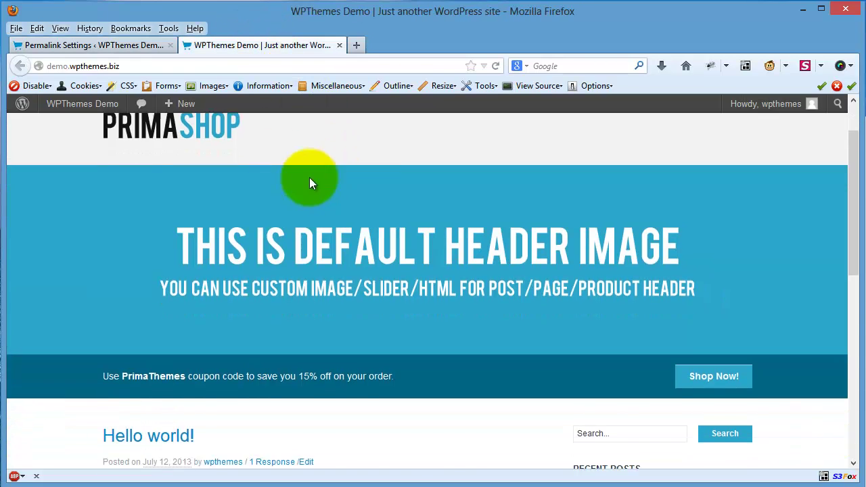
{"action": "left_click", "coordinate": [112, 46]}
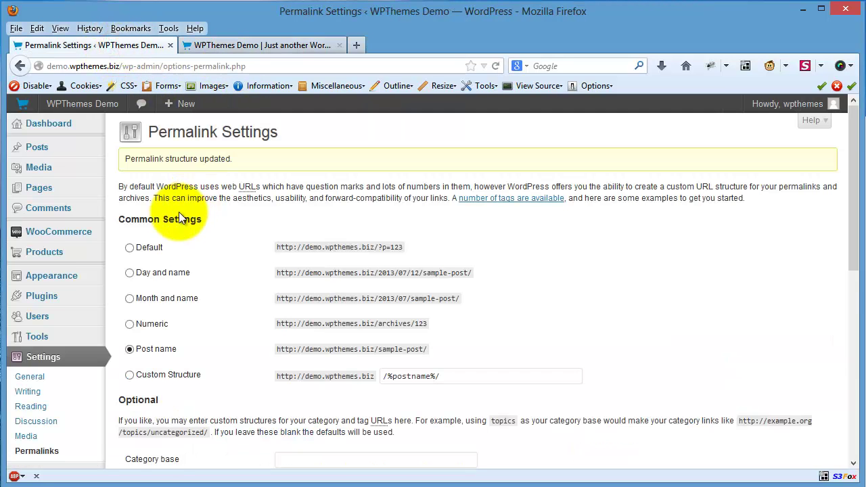
- Open the site's Import page, install the WordPress importer plugin, and activate and run it
{"action": "scroll", "coordinate": [179, 211], "scroll_direction": "down", "scroll_amount": 2}
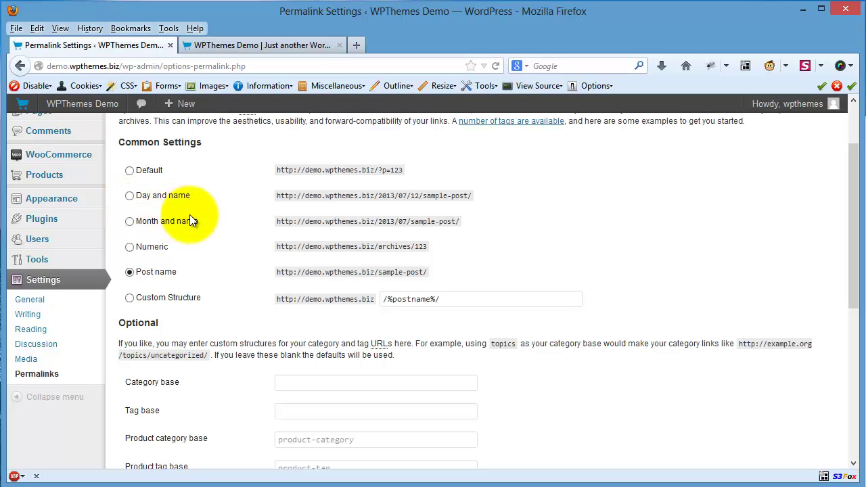
{"action": "scroll", "coordinate": [191, 220], "scroll_direction": "down", "scroll_amount": 2}
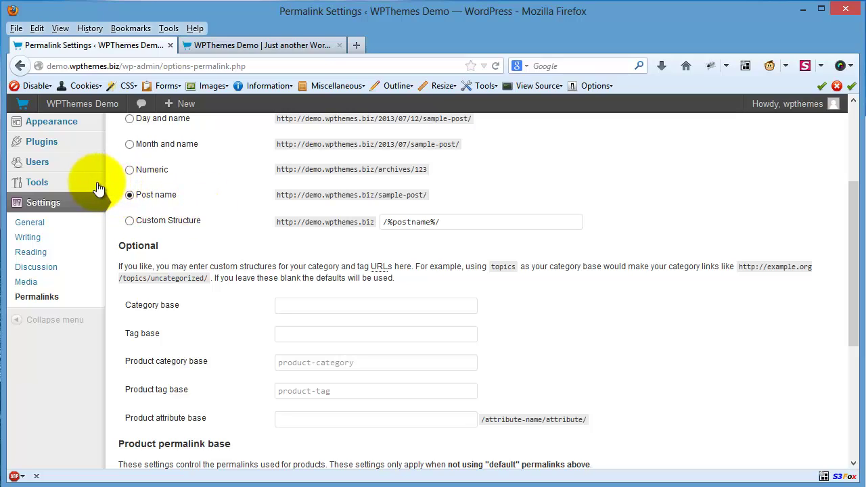
{"action": "mouse_move", "coordinate": [98, 187]}
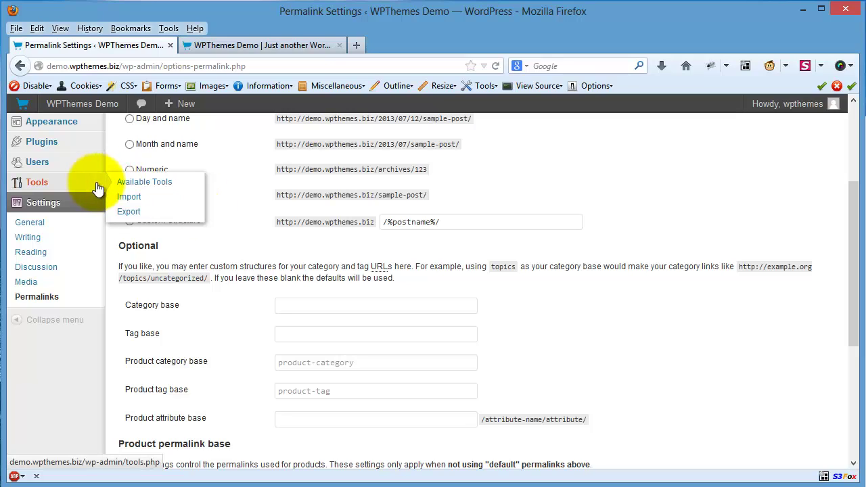
{"action": "left_click", "coordinate": [151, 204]}
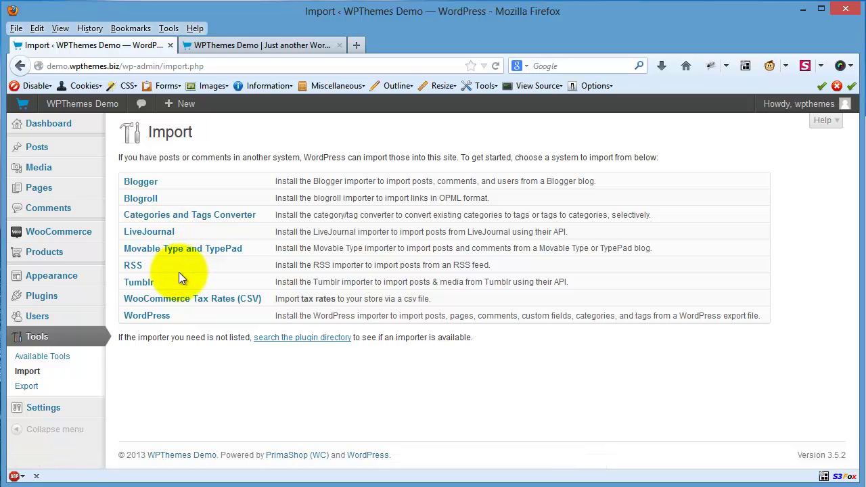
{"action": "left_click", "coordinate": [163, 318]}
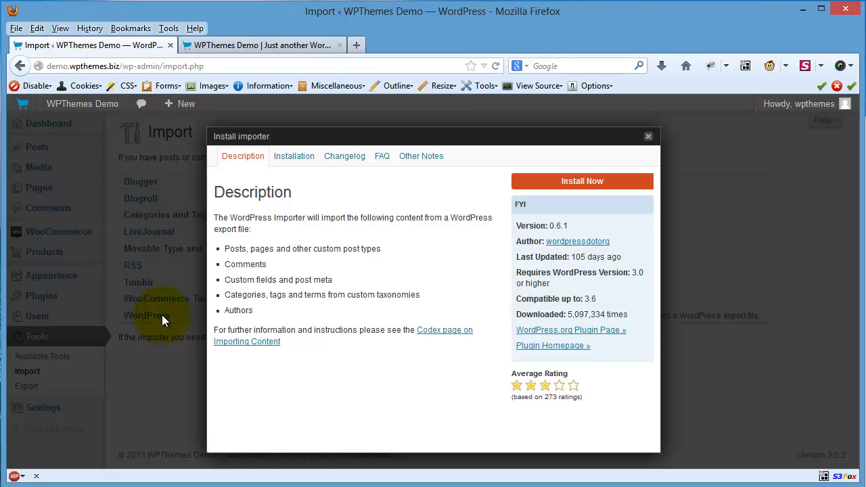
{"action": "left_click", "coordinate": [566, 186]}
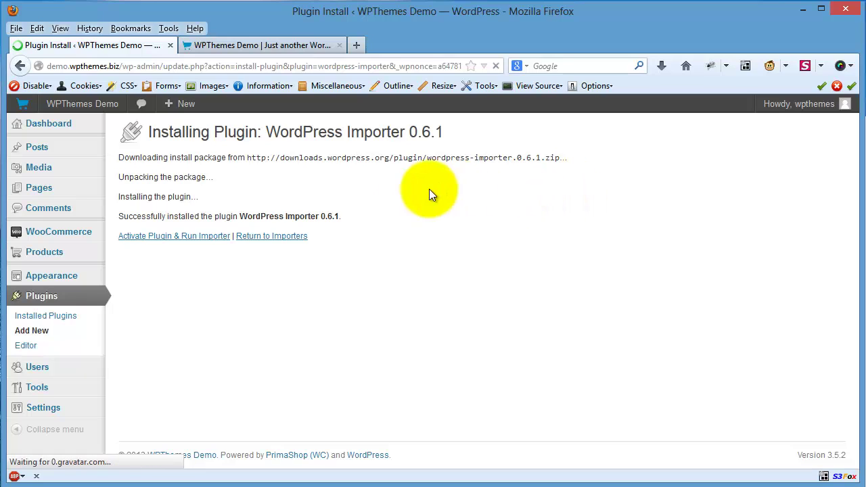
{"action": "left_click", "coordinate": [201, 239]}
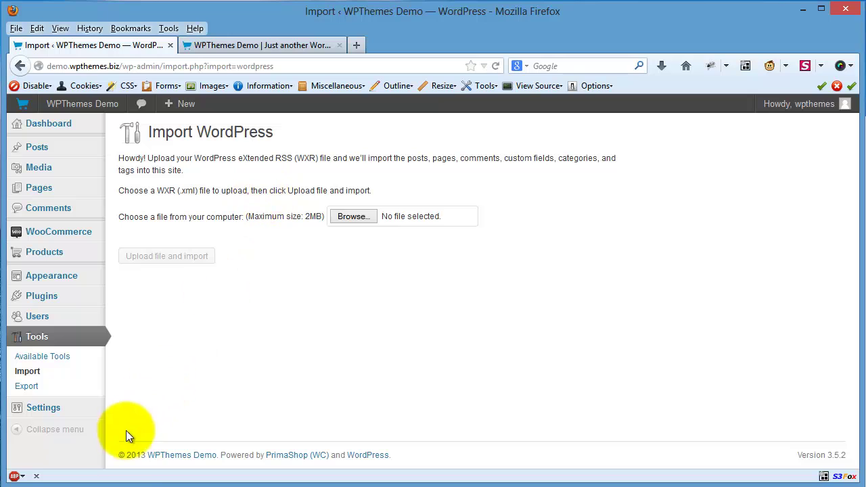
- Choose primashop_dummy_content.xml from the package's 05_Dummy_Data folder as the import file and upload it
{"action": "left_click", "coordinate": [126, 486]}
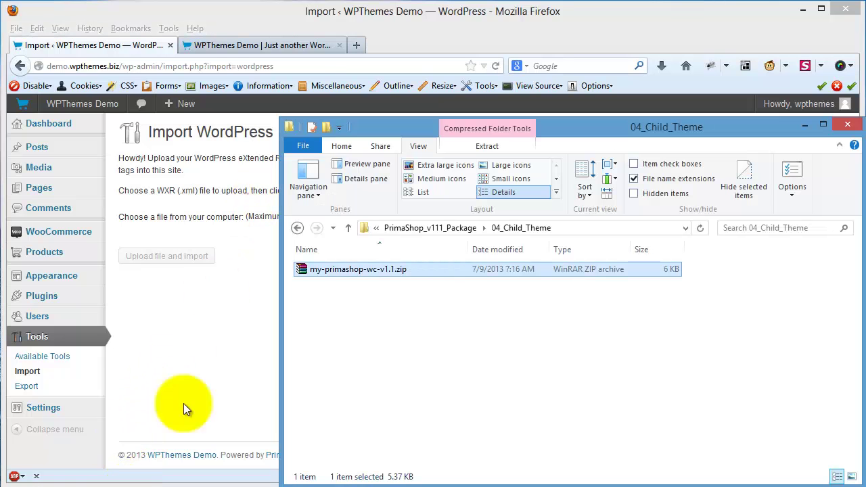
{"action": "left_click", "coordinate": [352, 228]}
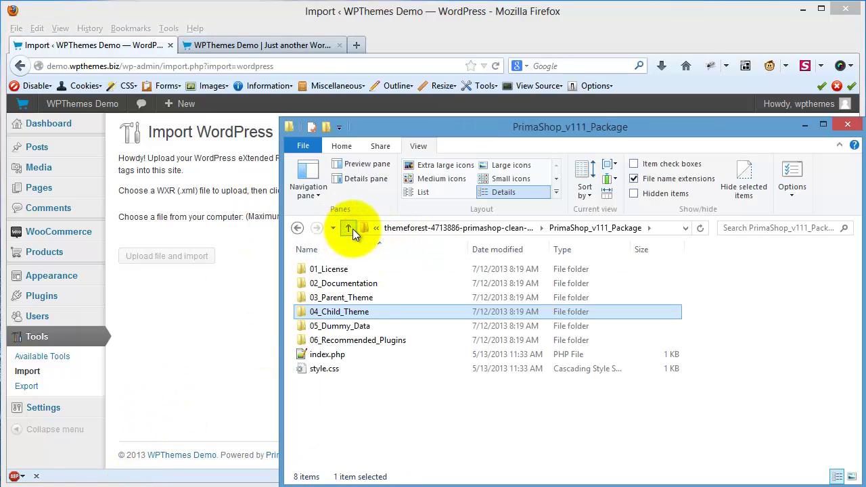
{"action": "double_click", "coordinate": [350, 324]}
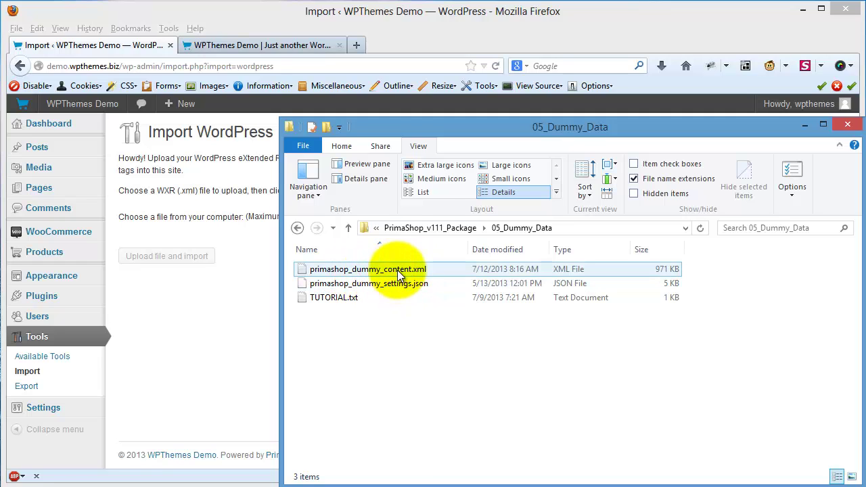
{"action": "left_click_drag", "start_coordinate": [401, 131], "coordinate": [599, 121]}
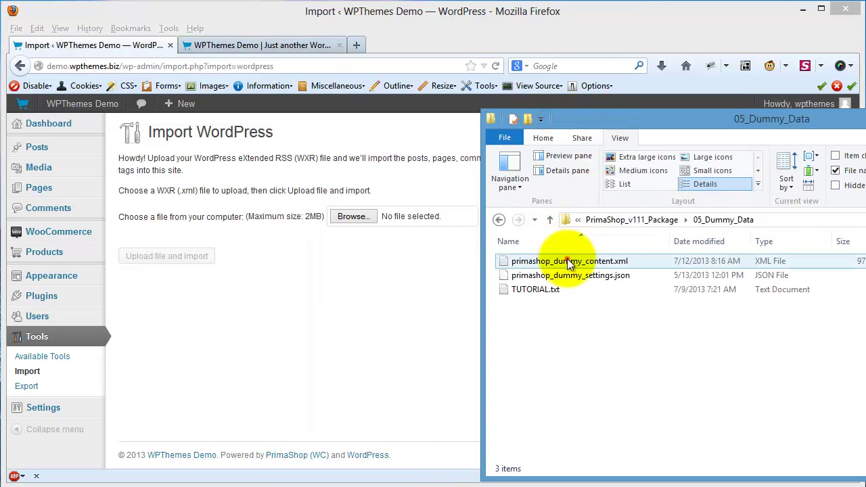
{"action": "left_click_drag", "start_coordinate": [571, 261], "coordinate": [425, 216]}
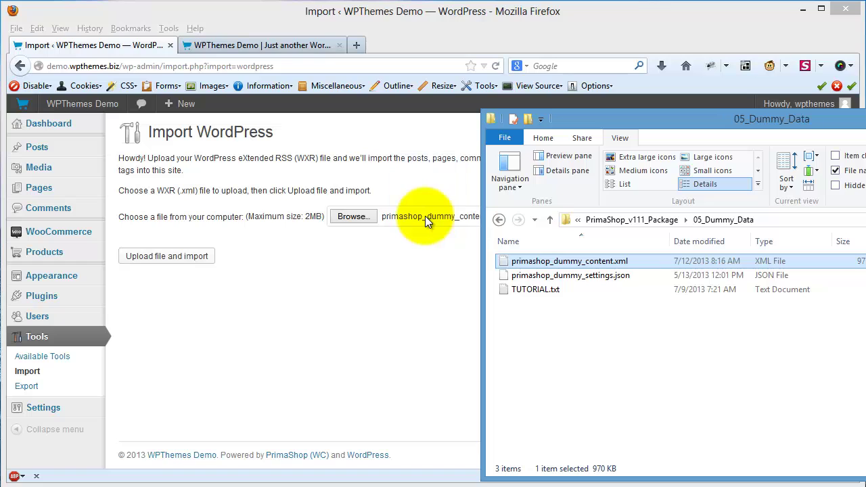
{"action": "left_click", "coordinate": [424, 245]}
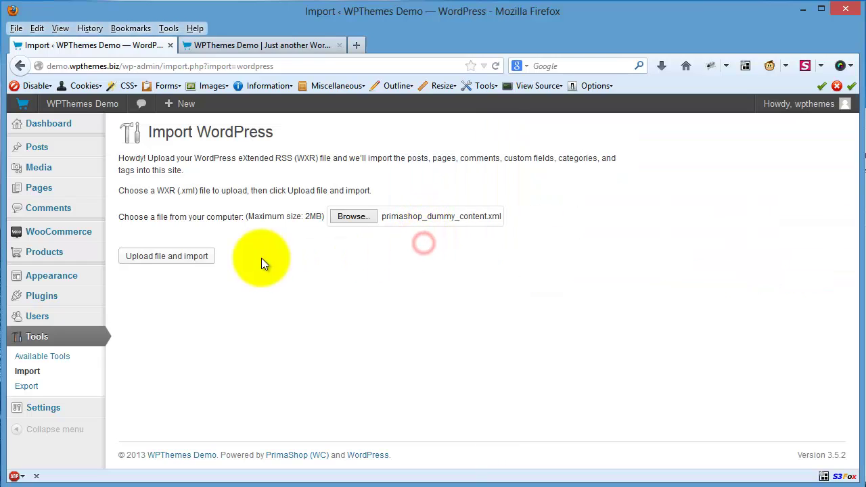
{"action": "left_click", "coordinate": [187, 261]}
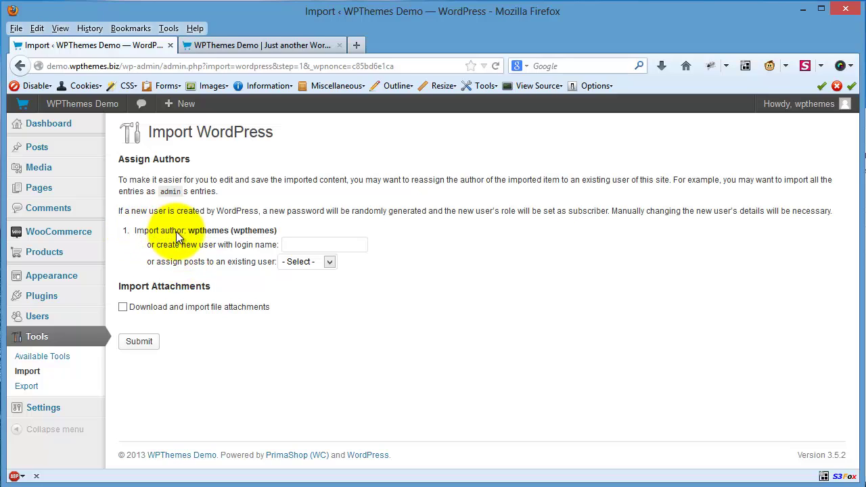
- Assign the imported posts to the existing user wpthemes, include downloading of file attachments, and submit the import
{"action": "left_click_drag", "start_coordinate": [190, 232], "coordinate": [228, 231]}
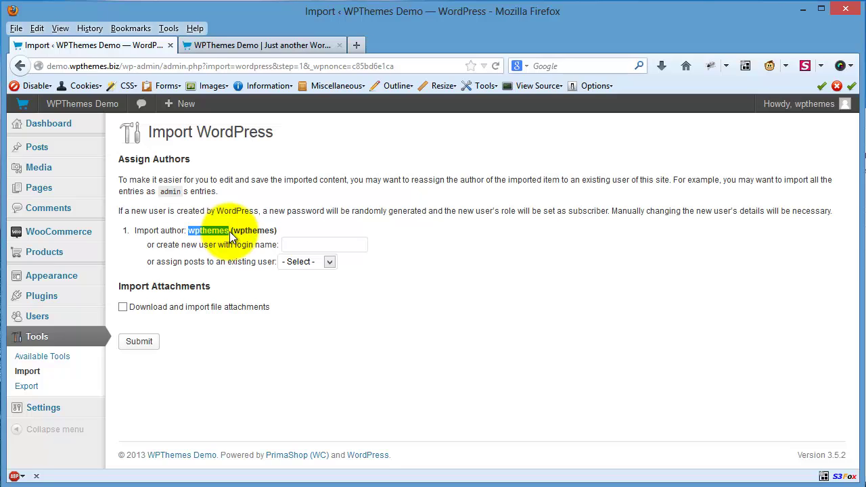
{"action": "left_click", "coordinate": [232, 235]}
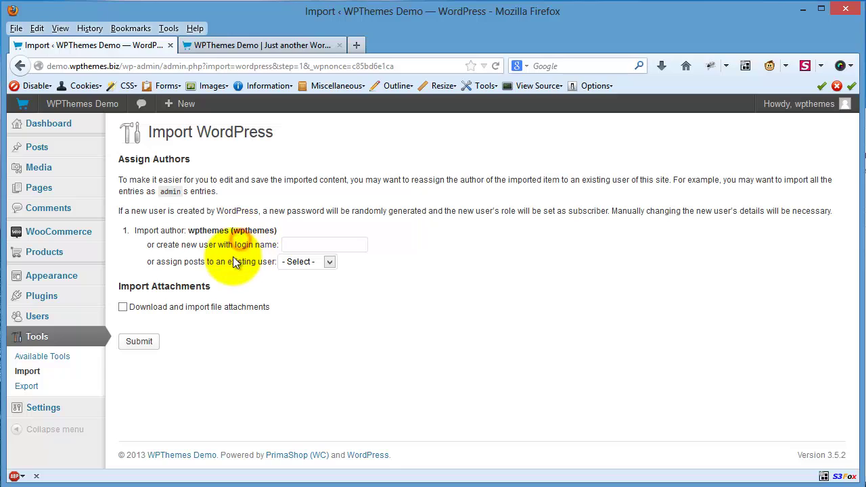
{"action": "left_click", "coordinate": [291, 262]}
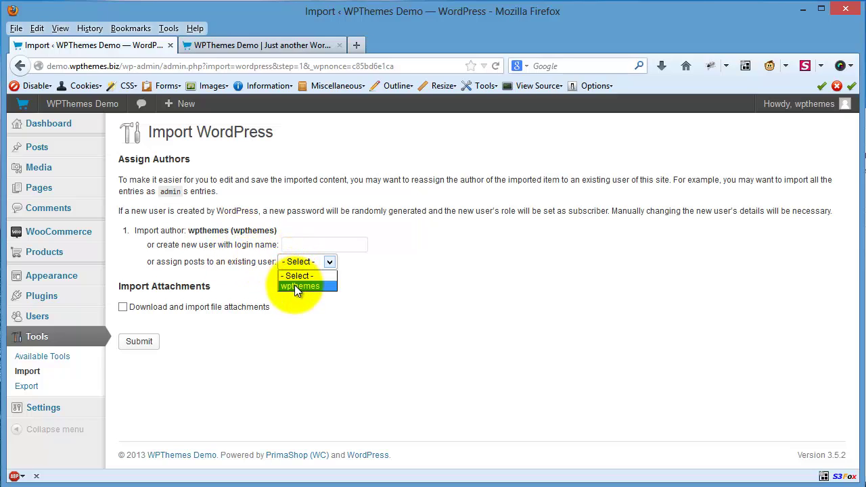
{"action": "left_click", "coordinate": [294, 285]}
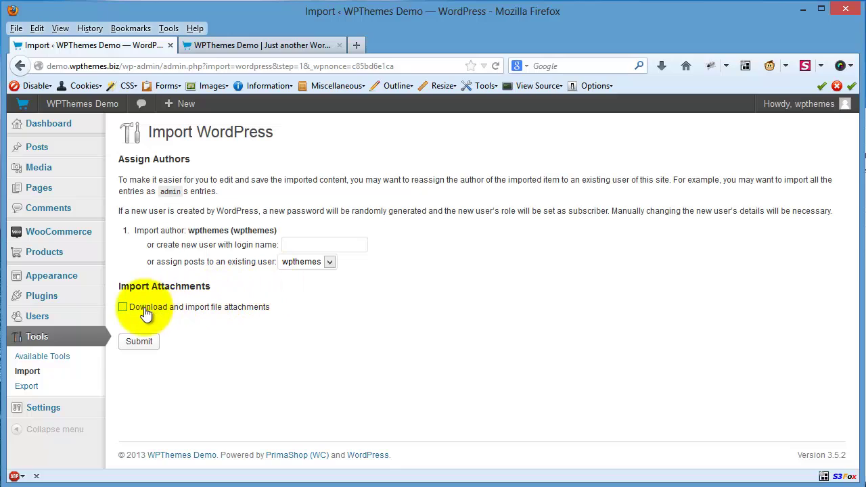
{"action": "left_click", "coordinate": [123, 308]}
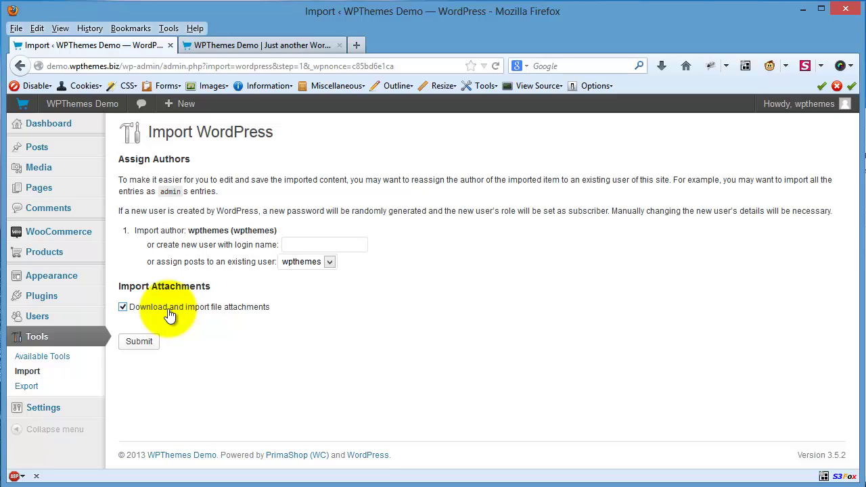
{"action": "left_click", "coordinate": [140, 342]}
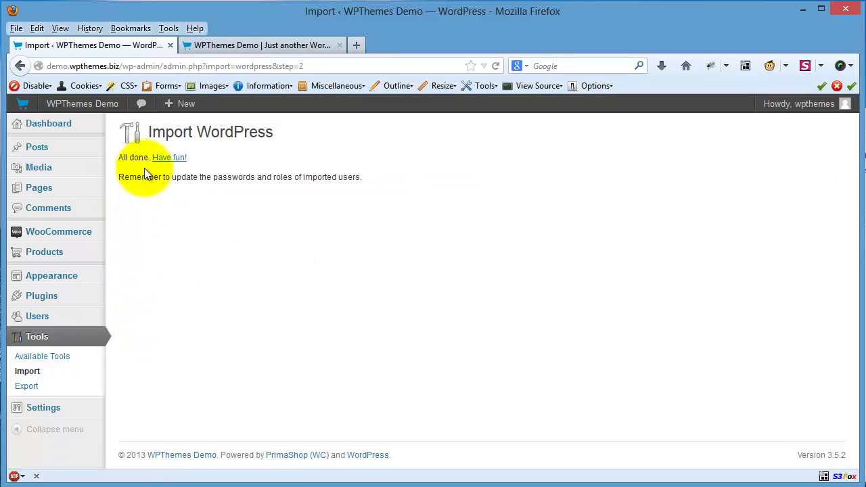
- Reload the demo site's front page and look through the imported blog posts
{"action": "left_click", "coordinate": [273, 45]}
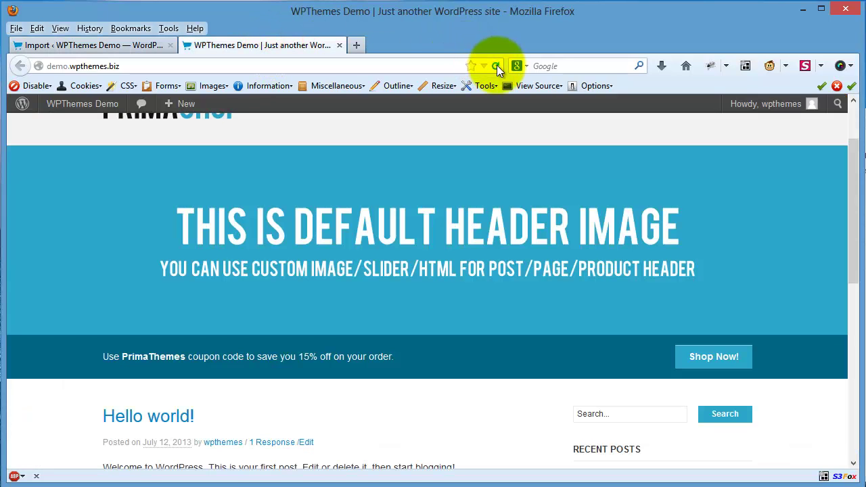
{"action": "left_click", "coordinate": [496, 65]}
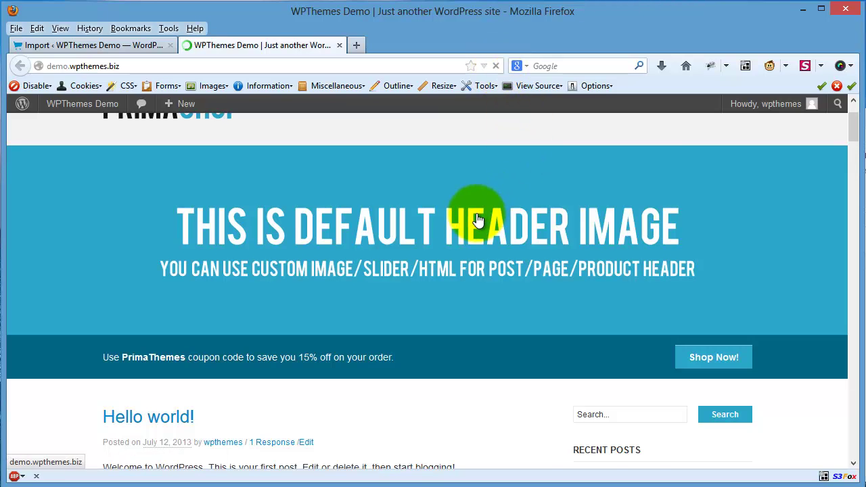
{"action": "scroll", "coordinate": [476, 215], "scroll_direction": "down", "scroll_amount": 3}
{"action": "scroll", "coordinate": [476, 215], "scroll_direction": "down", "scroll_amount": 3}
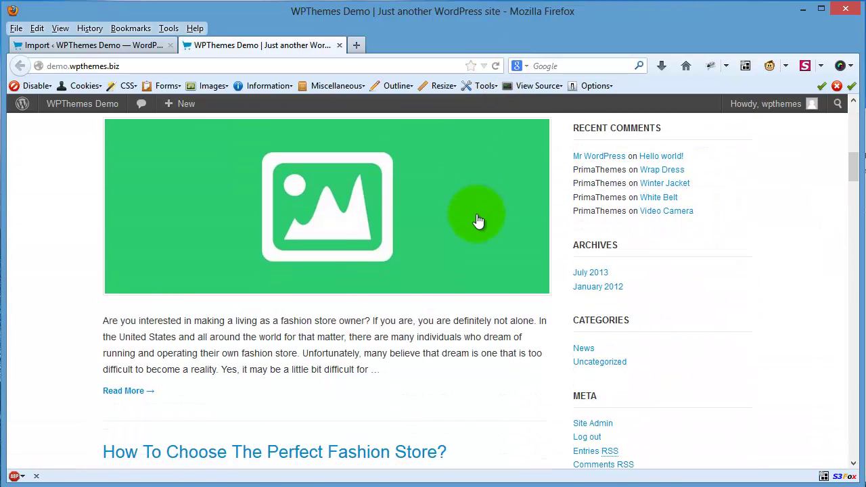
{"action": "scroll", "coordinate": [376, 313], "scroll_direction": "down", "scroll_amount": 1}
{"action": "scroll", "coordinate": [376, 314], "scroll_direction": "down", "scroll_amount": 11}
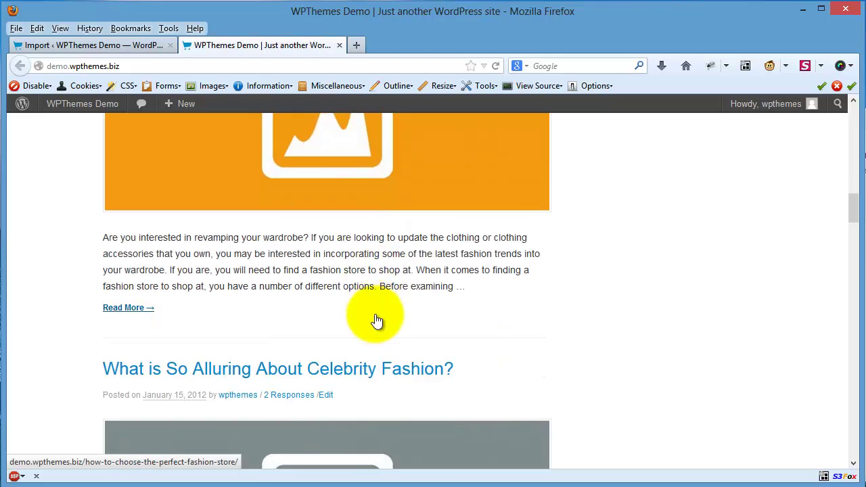
{"action": "scroll", "coordinate": [377, 320], "scroll_direction": "down", "scroll_amount": 12}
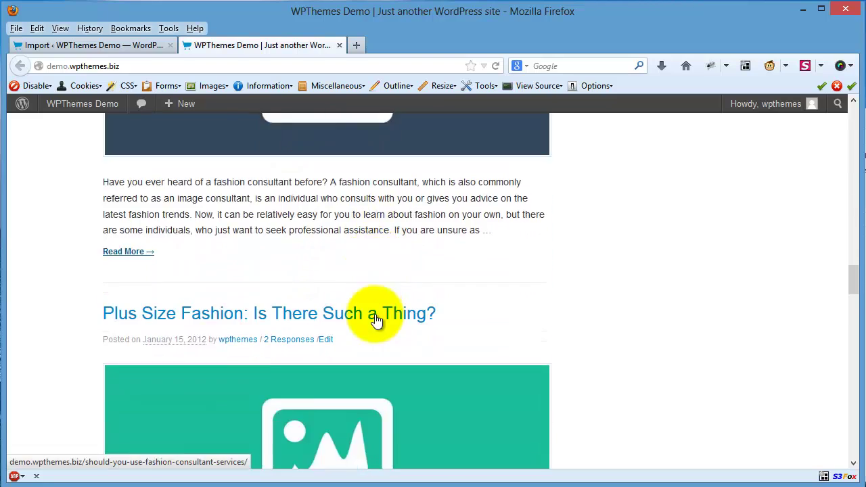
{"action": "scroll", "coordinate": [377, 320], "scroll_direction": "down", "scroll_amount": 8}
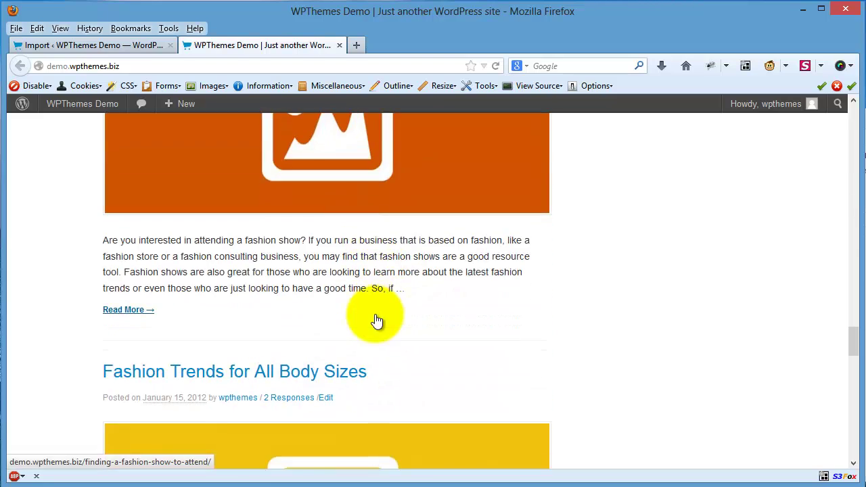
{"action": "scroll", "coordinate": [377, 320], "scroll_direction": "up", "scroll_amount": 3}
{"action": "scroll", "coordinate": [377, 320], "scroll_direction": "down", "scroll_amount": 3}
{"action": "scroll", "coordinate": [377, 320], "scroll_direction": "up", "scroll_amount": 20}
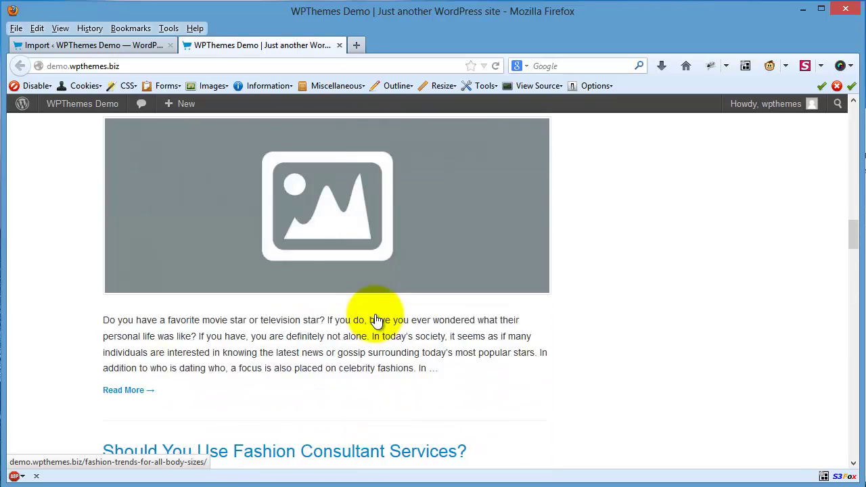
{"action": "scroll", "coordinate": [377, 320], "scroll_direction": "up", "scroll_amount": 2}
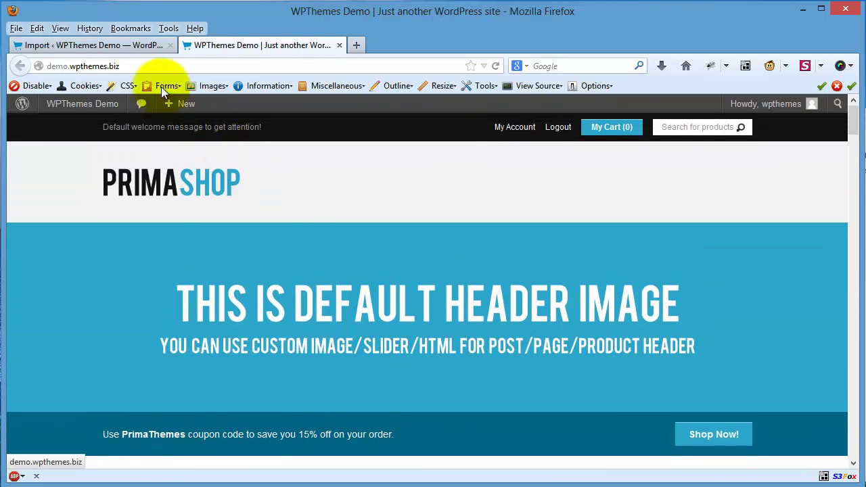
- Open the site's Menus page in the WordPress admin and assign Header Menu to the Header Menu theme location
{"action": "left_click", "coordinate": [130, 46]}
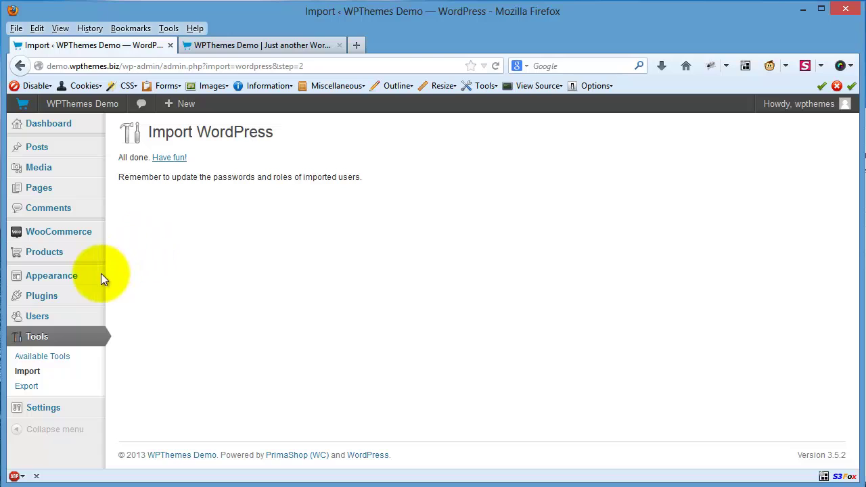
{"action": "mouse_move", "coordinate": [91, 280]}
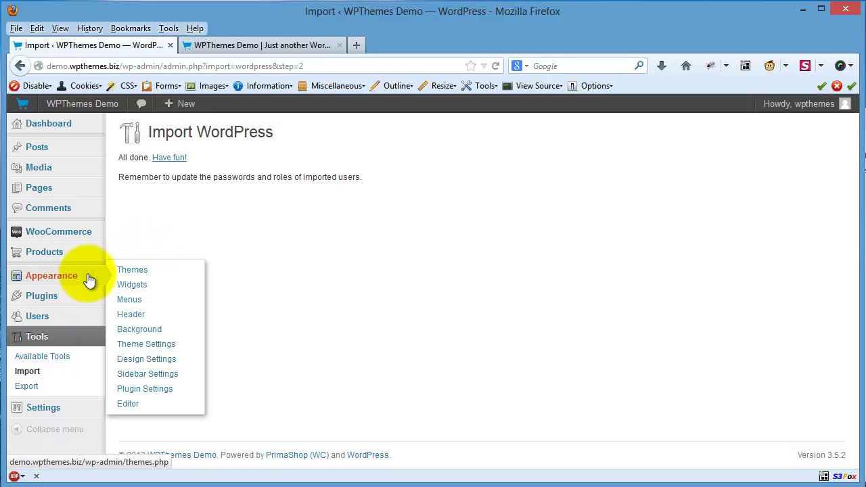
{"action": "left_click", "coordinate": [142, 303]}
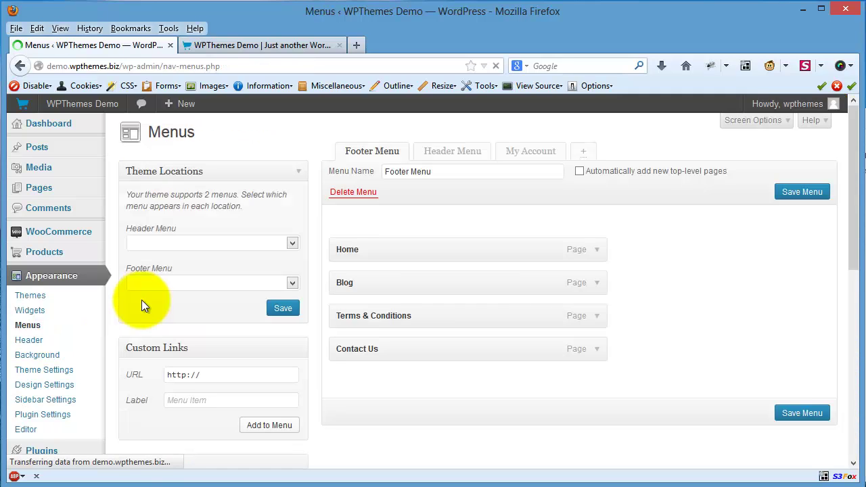
{"action": "left_click", "coordinate": [162, 243]}
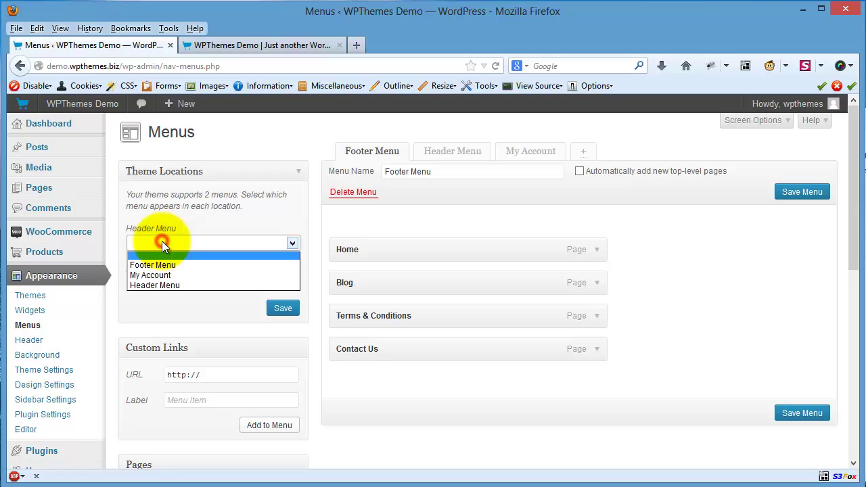
{"action": "left_click", "coordinate": [196, 230]}
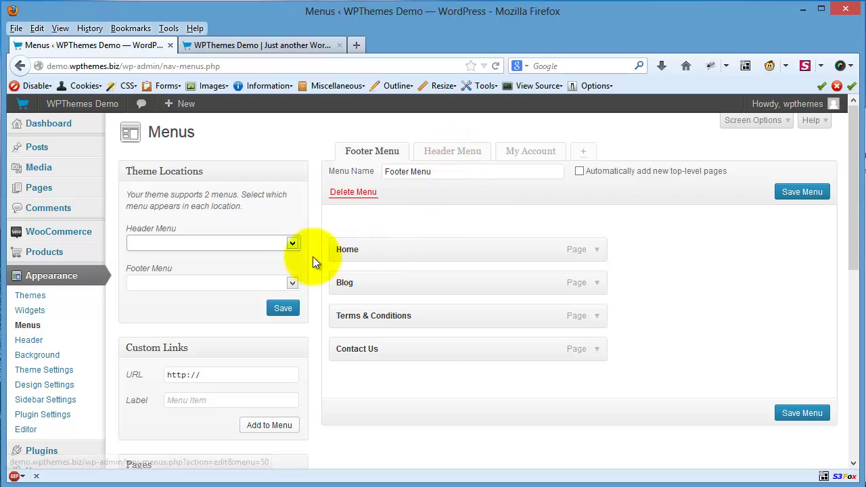
{"action": "left_click", "coordinate": [265, 243]}
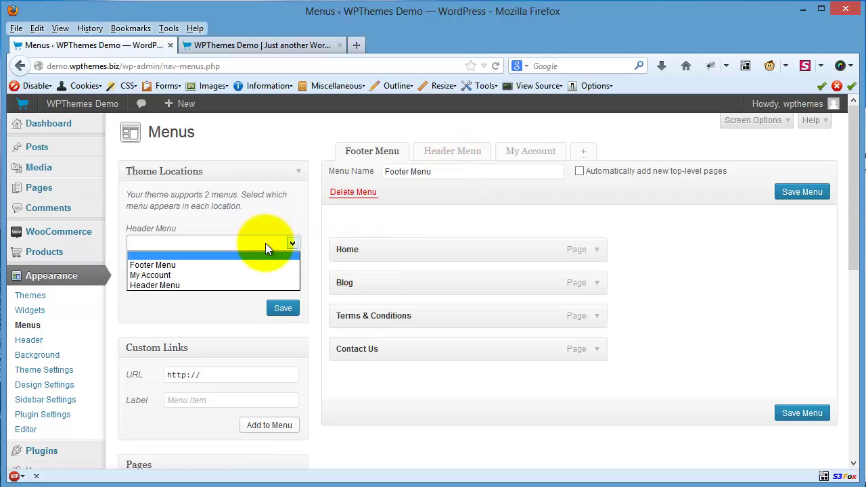
{"action": "left_click", "coordinate": [264, 285]}
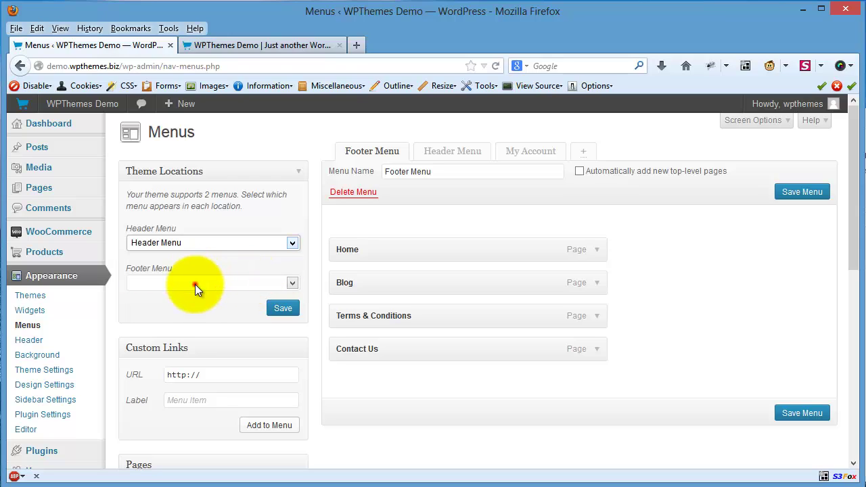
- Assign Footer Menu to the Footer Menu theme location and save the theme locations
{"action": "left_click", "coordinate": [195, 285]}
{"action": "left_click", "coordinate": [194, 304]}
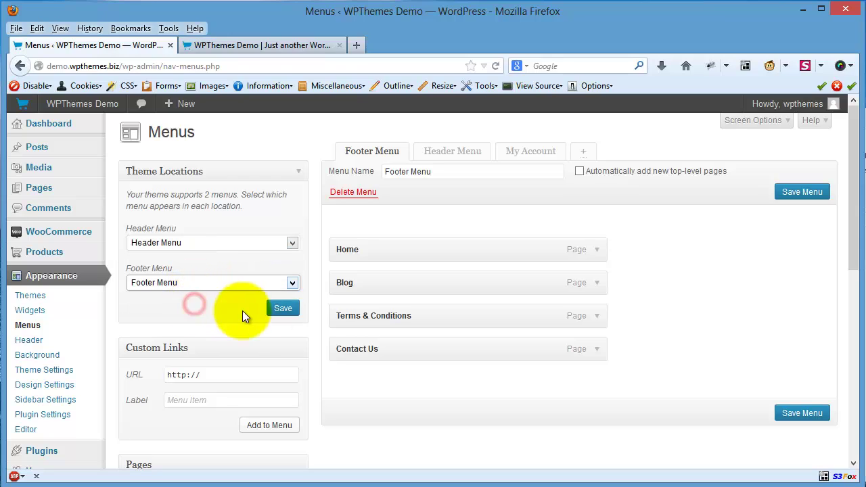
{"action": "left_click", "coordinate": [283, 309]}
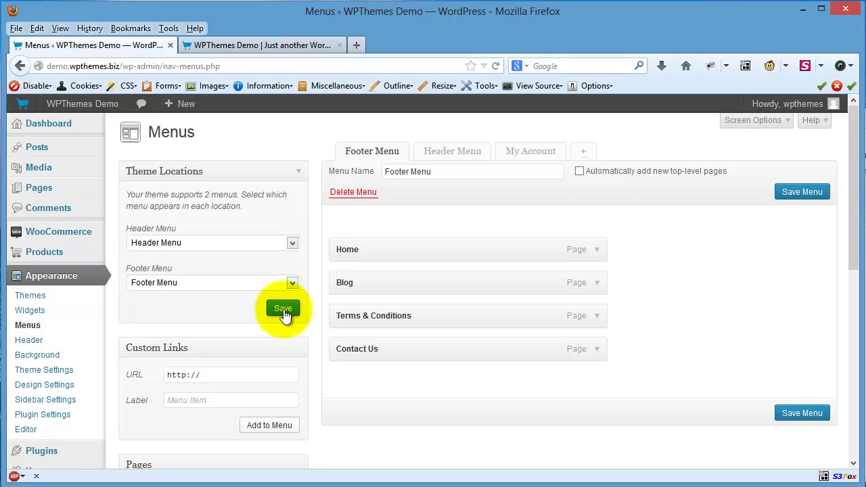
- Reload the demo site's front page and check the navigation menus in its header and footer
{"action": "left_click", "coordinate": [267, 45]}
{"action": "left_click", "coordinate": [497, 65]}
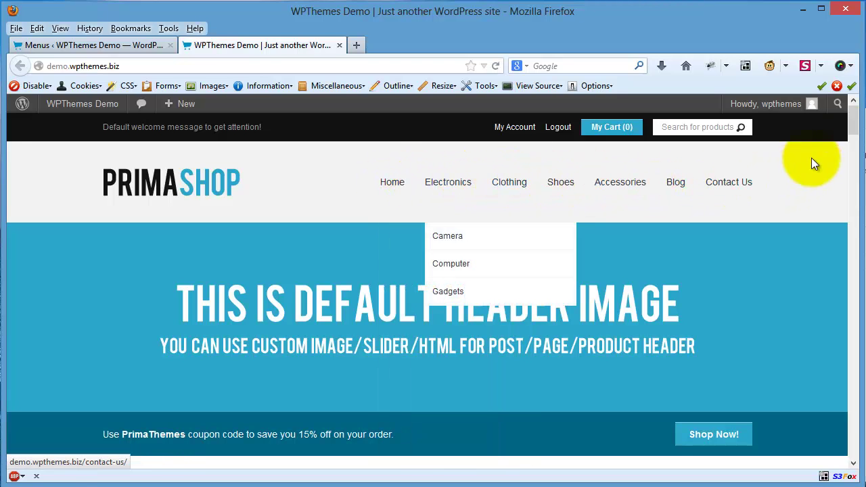
{"action": "left_click_drag", "start_coordinate": [853, 121], "coordinate": [852, 464]}
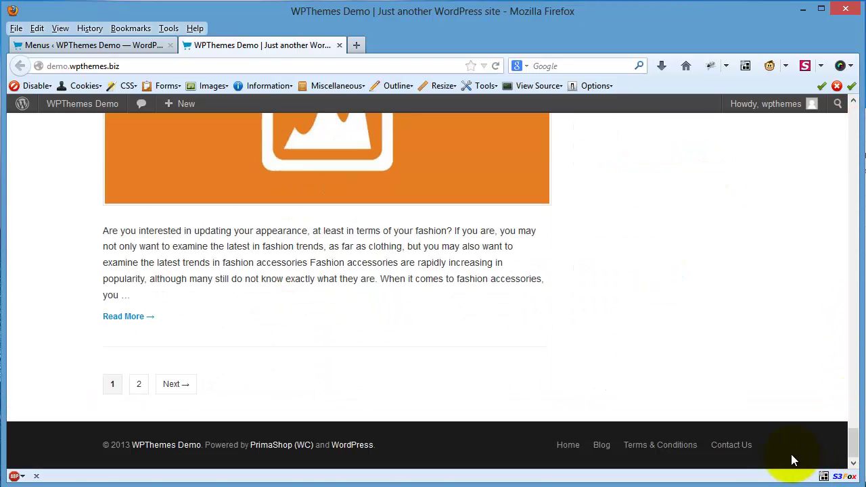
{"action": "scroll", "coordinate": [335, 325], "scroll_direction": "up", "scroll_amount": 10}
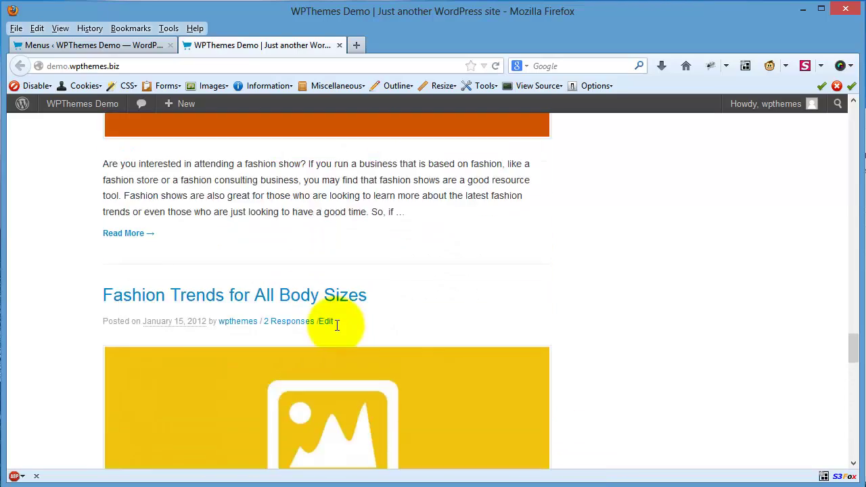
{"action": "scroll", "coordinate": [336, 325], "scroll_direction": "up", "scroll_amount": 15}
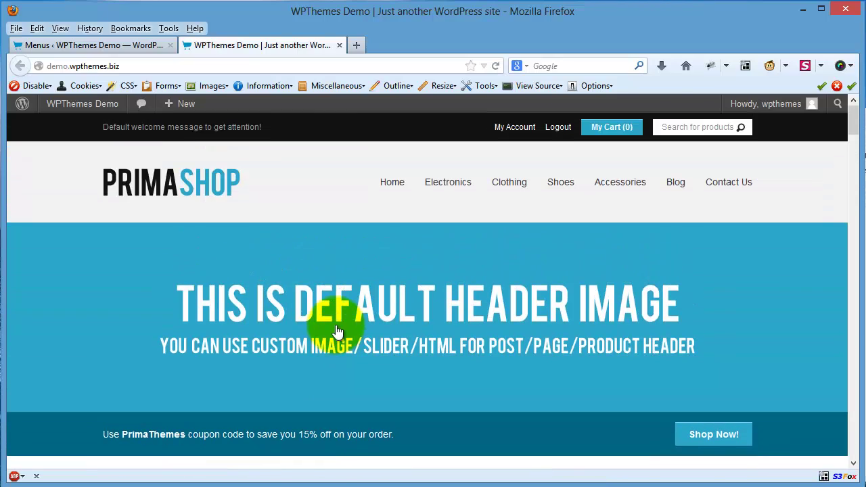
- Open the Header Menu for editing in the WordPress admin and add the Shop page to it
{"action": "left_click", "coordinate": [119, 46]}
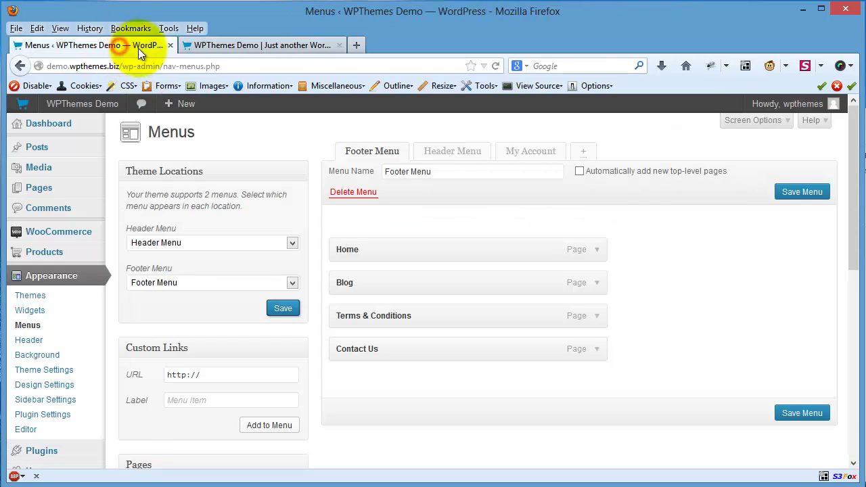
{"action": "left_click", "coordinate": [475, 153]}
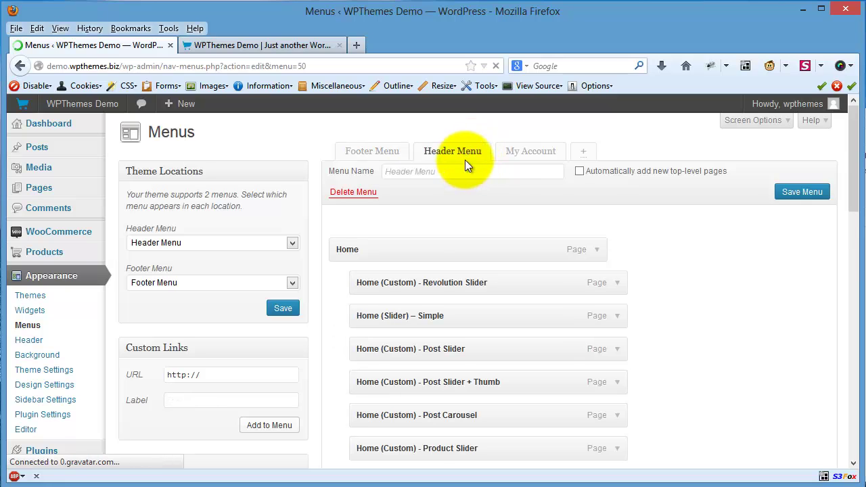
{"action": "scroll", "coordinate": [638, 248], "scroll_direction": "down", "scroll_amount": 5}
{"action": "scroll", "coordinate": [496, 251], "scroll_direction": "down", "scroll_amount": 3}
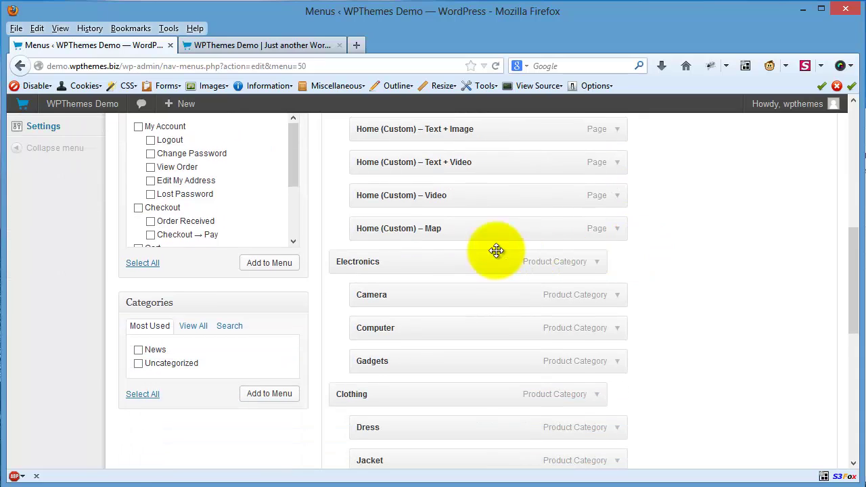
{"action": "scroll", "coordinate": [333, 260], "scroll_direction": "up", "scroll_amount": 2}
{"action": "scroll", "coordinate": [333, 261], "scroll_direction": "up", "scroll_amount": 2}
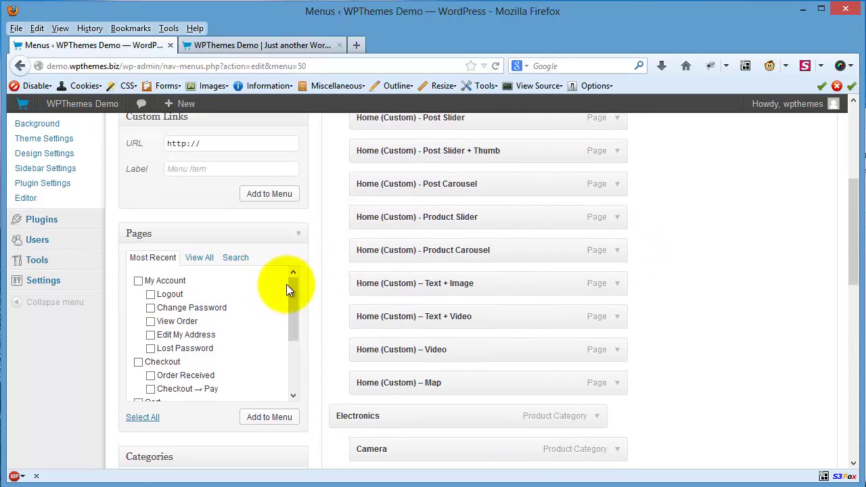
{"action": "scroll", "coordinate": [241, 315], "scroll_direction": "down", "scroll_amount": 1}
{"action": "scroll", "coordinate": [241, 315], "scroll_direction": "down", "scroll_amount": 2}
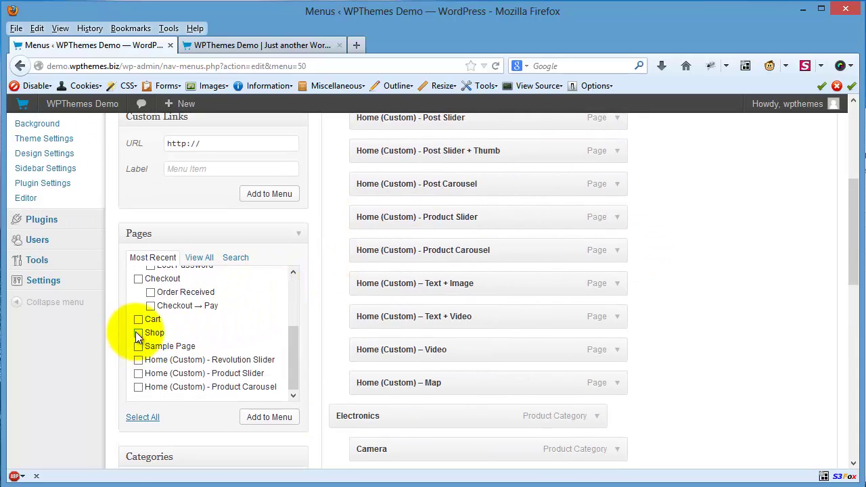
{"action": "left_click", "coordinate": [138, 333]}
{"action": "left_click", "coordinate": [271, 419]}
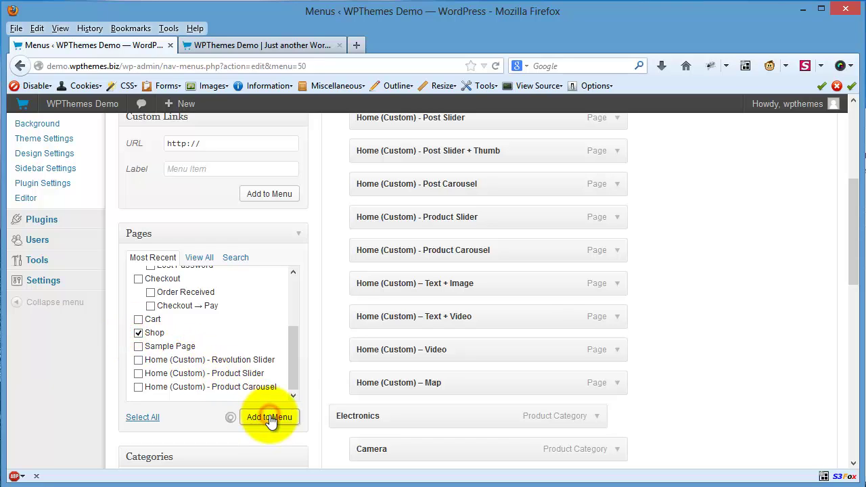
- Place Shop ahead of Electronics, nest Electronics, Clothing and Shoes with their subcategories under it, and save the Header Menu
{"action": "scroll", "coordinate": [316, 417], "scroll_direction": "down", "scroll_amount": 10}
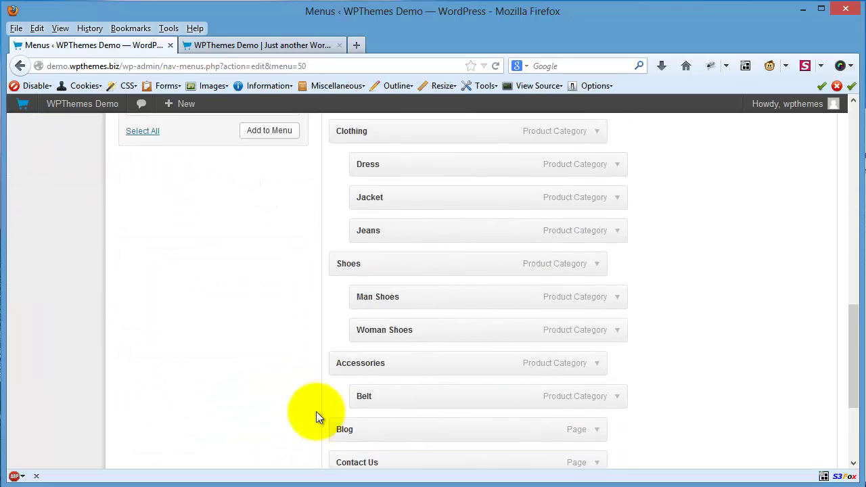
{"action": "left_click_drag", "start_coordinate": [374, 317], "coordinate": [397, 295]}
{"action": "scroll", "coordinate": [397, 296], "scroll_direction": "down", "scroll_amount": 1}
{"action": "left_click_drag", "start_coordinate": [368, 344], "coordinate": [393, 345]}
{"action": "scroll", "coordinate": [392, 347], "scroll_direction": "down", "scroll_amount": 3}
{"action": "left_click_drag", "start_coordinate": [354, 251], "coordinate": [369, 252]}
{"action": "scroll", "coordinate": [709, 366], "scroll_direction": "down", "scroll_amount": 2}
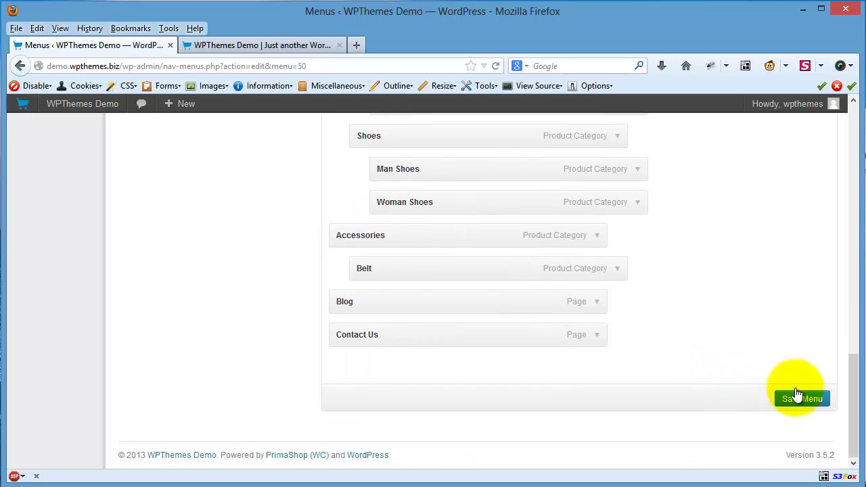
{"action": "left_click", "coordinate": [798, 396]}
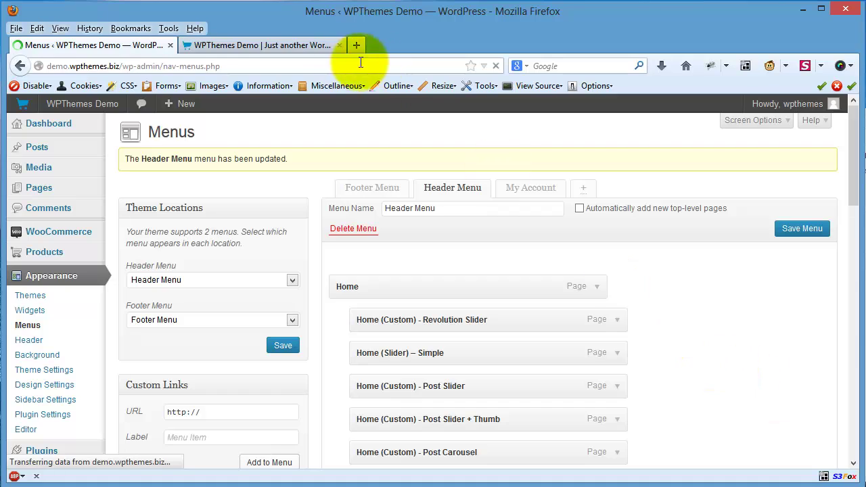
- Reload the demo site's front page, inspect the Shop submenu in the header, and look through the page's blog posts
{"action": "left_click", "coordinate": [280, 45]}
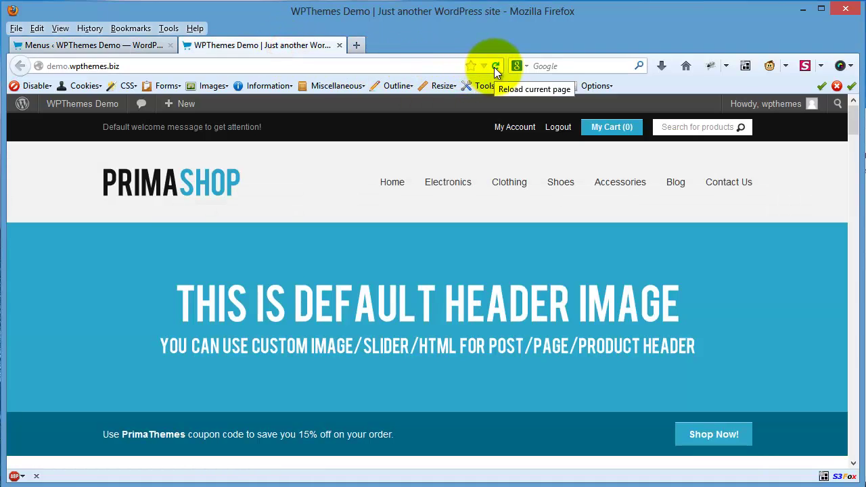
{"action": "left_click", "coordinate": [496, 66]}
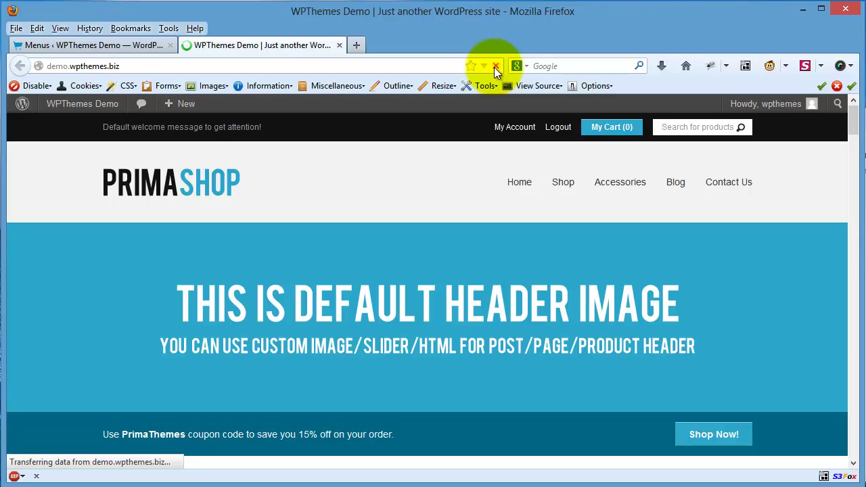
{"action": "mouse_move", "coordinate": [562, 183]}
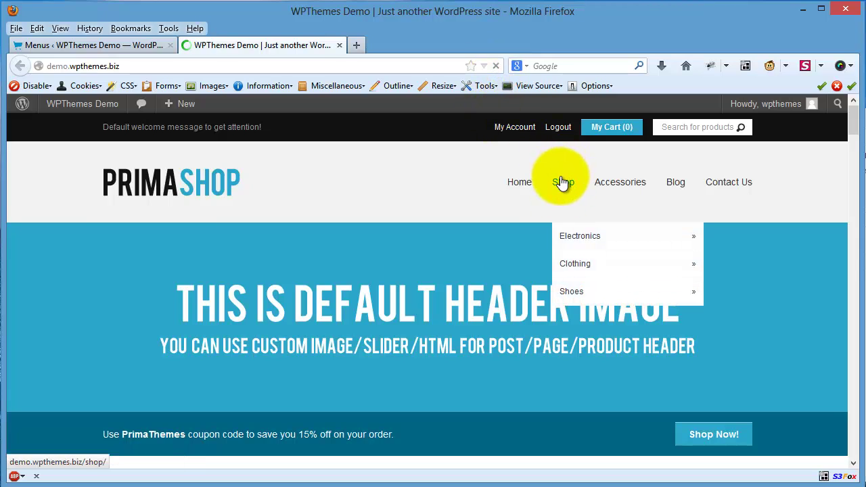
{"action": "mouse_move", "coordinate": [572, 280]}
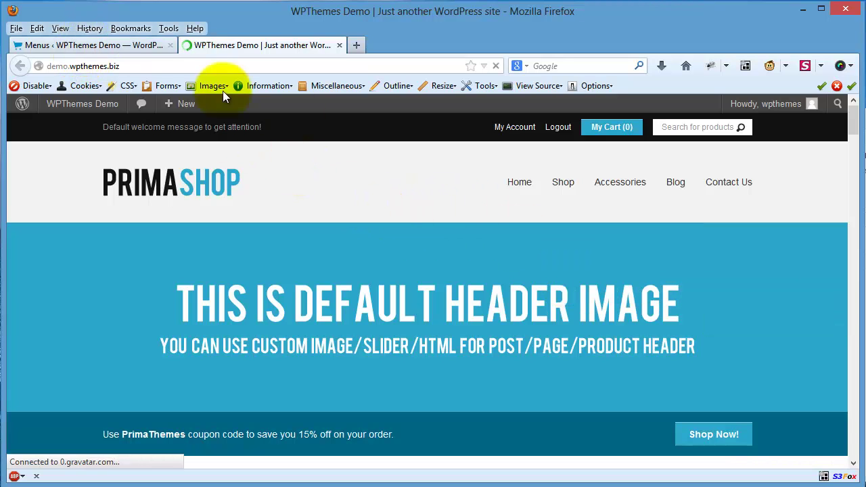
{"action": "scroll", "coordinate": [391, 211], "scroll_direction": "down", "scroll_amount": 5}
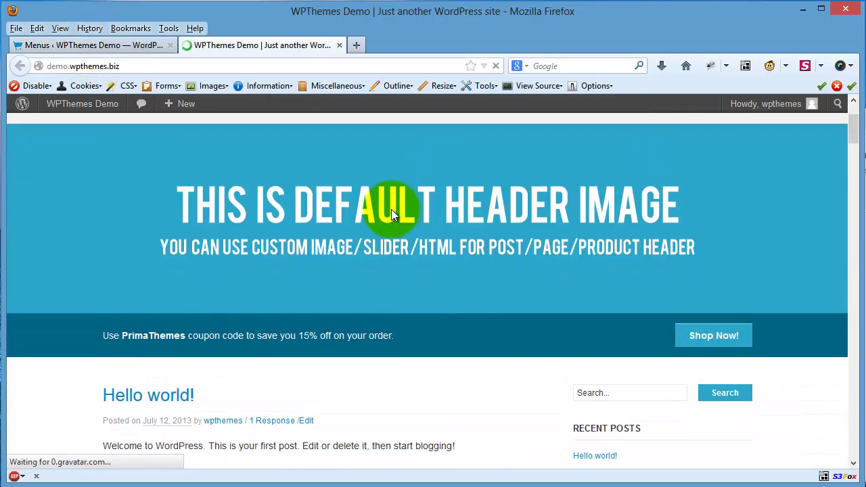
{"action": "scroll", "coordinate": [393, 215], "scroll_direction": "down", "scroll_amount": 10}
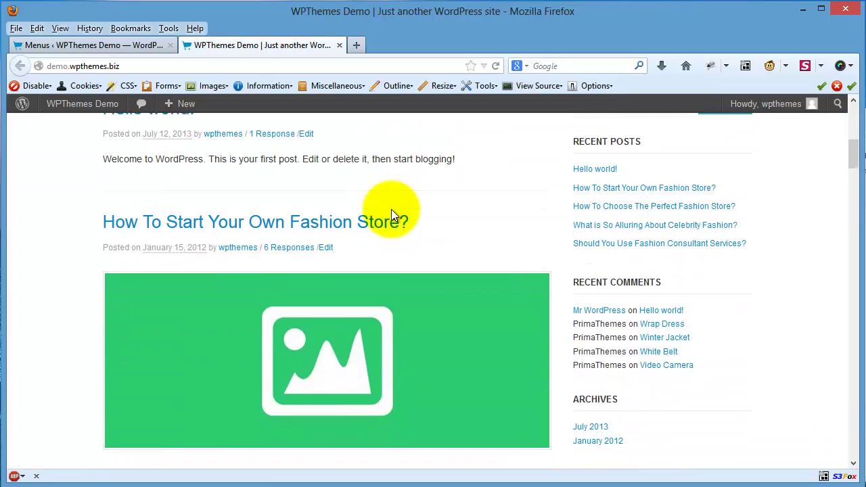
{"action": "scroll", "coordinate": [393, 215], "scroll_direction": "down", "scroll_amount": 8}
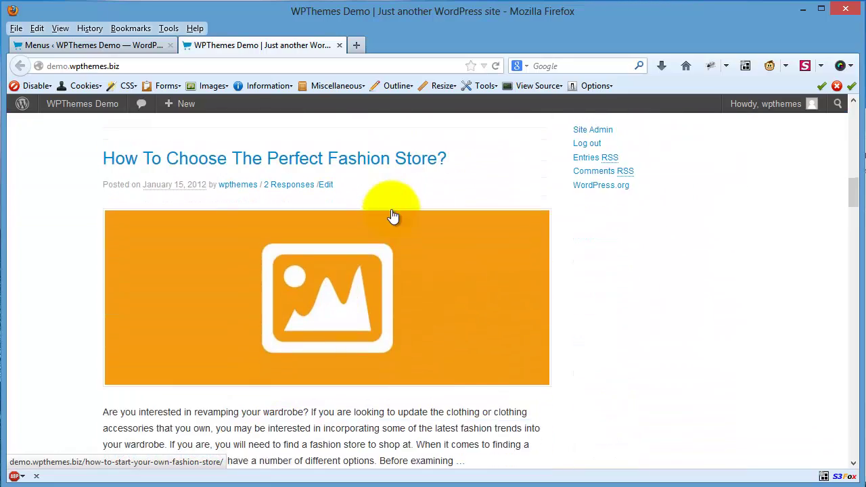
{"action": "scroll", "coordinate": [392, 215], "scroll_direction": "up", "scroll_amount": 10}
{"action": "scroll", "coordinate": [393, 215], "scroll_direction": "up", "scroll_amount": 12}
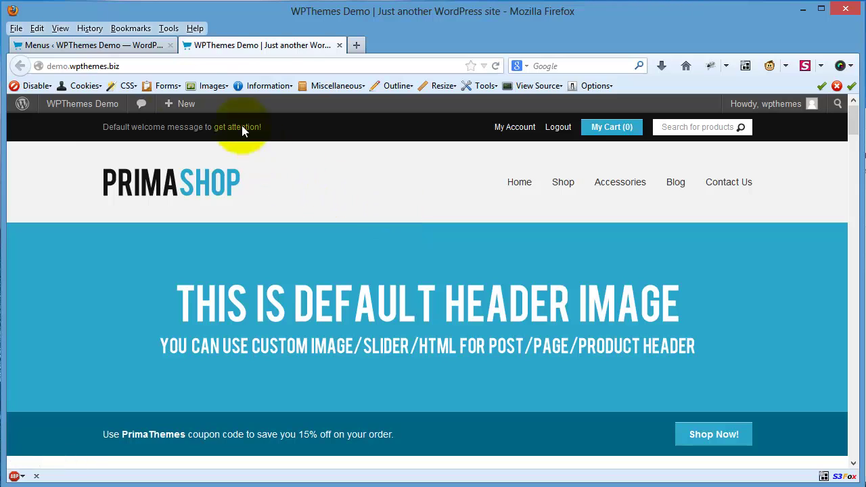
- In the site's Reading Settings, make the front page a static page using Home (Slider) – Simple and save the changes
{"action": "left_click", "coordinate": [135, 45]}
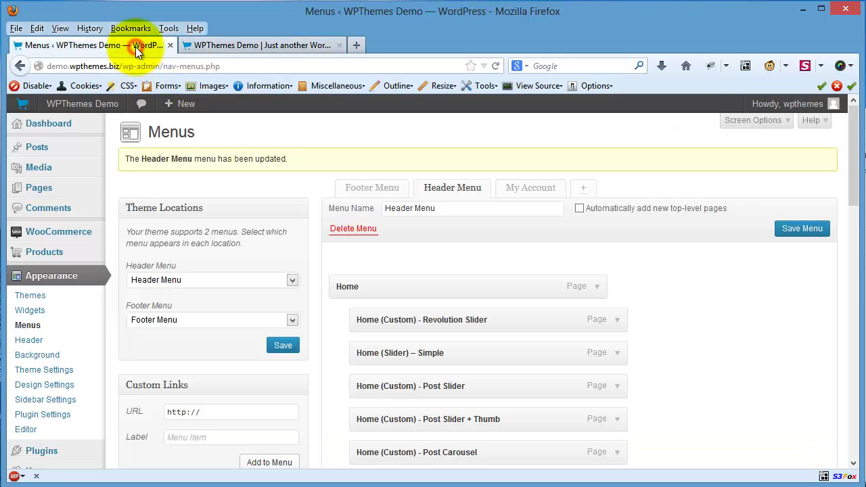
{"action": "scroll", "coordinate": [98, 306], "scroll_direction": "down", "scroll_amount": 4}
{"action": "mouse_move", "coordinate": [91, 361]}
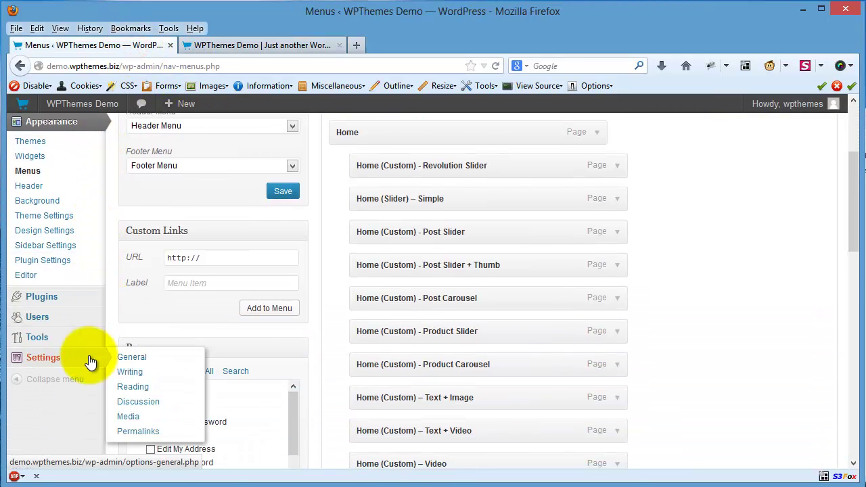
{"action": "left_click", "coordinate": [133, 387]}
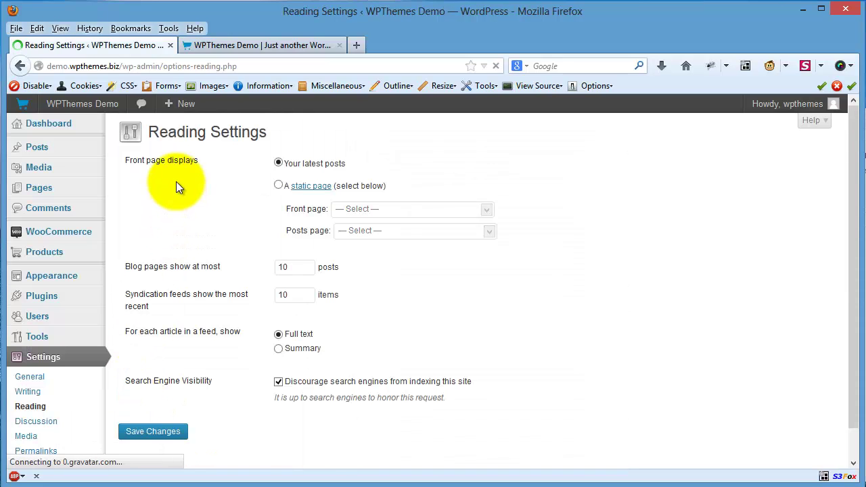
{"action": "left_click", "coordinate": [278, 186]}
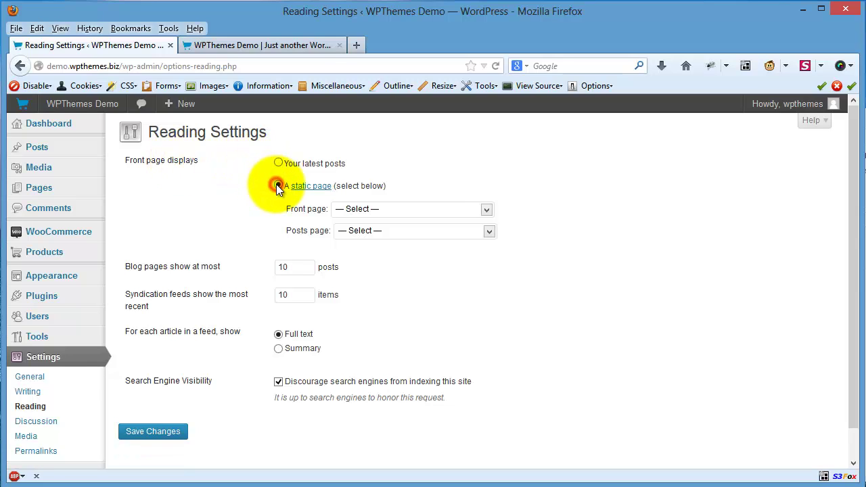
{"action": "left_click", "coordinate": [370, 210]}
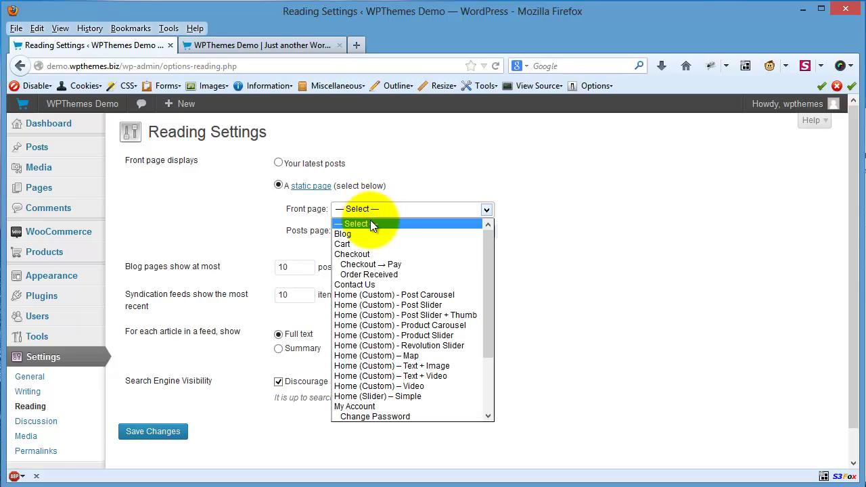
{"action": "left_click", "coordinate": [384, 397]}
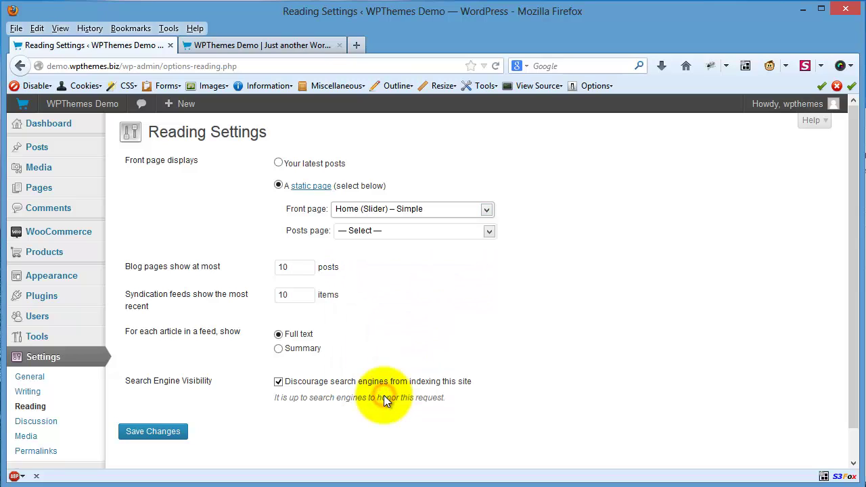
{"action": "left_click", "coordinate": [166, 436]}
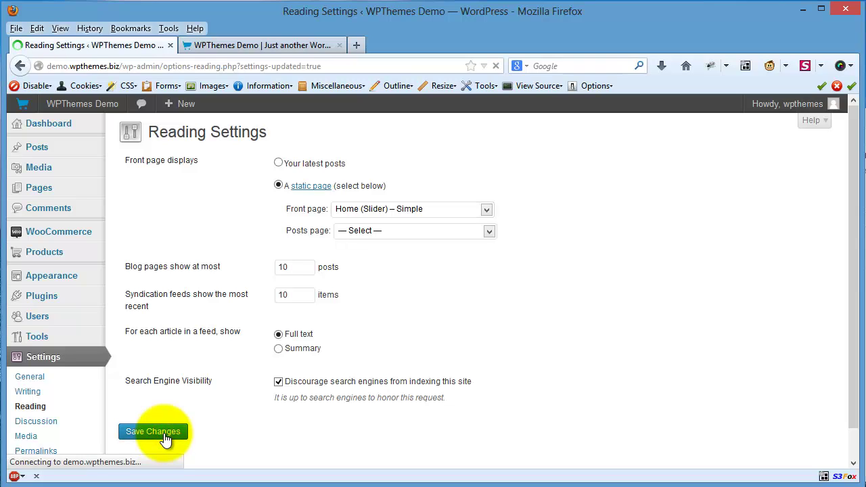
- Reload the demo site's front page and examine the slider, category, product and feature sections down to the footer
{"action": "left_click", "coordinate": [247, 46]}
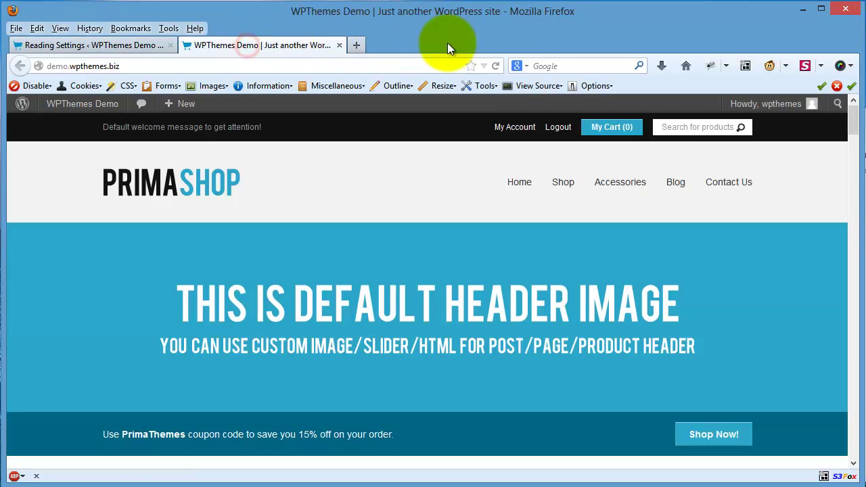
{"action": "left_click", "coordinate": [496, 66]}
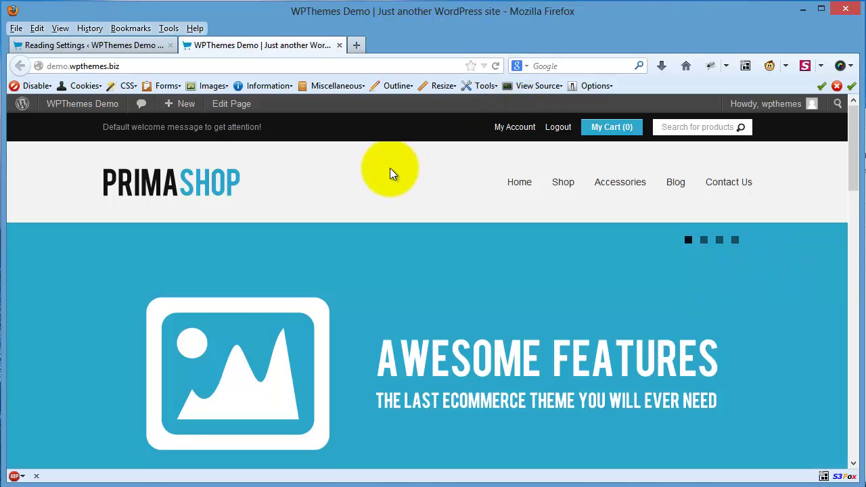
{"action": "scroll", "coordinate": [391, 173], "scroll_direction": "down", "scroll_amount": 6}
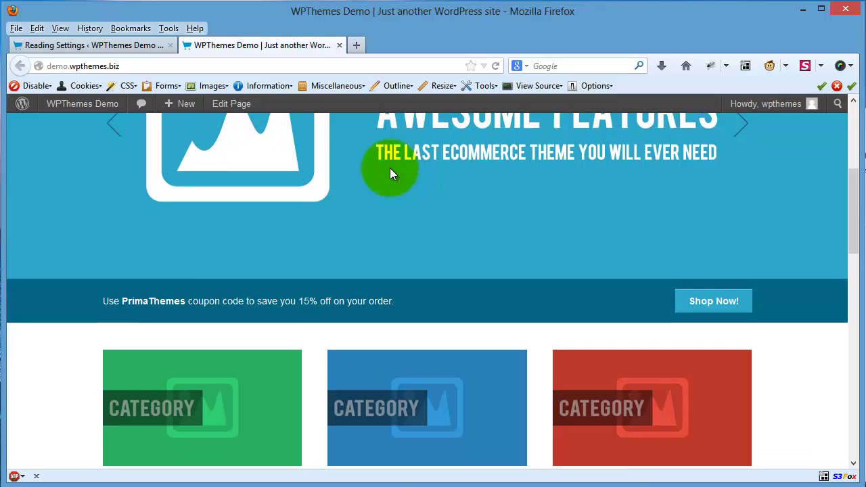
{"action": "scroll", "coordinate": [391, 174], "scroll_direction": "down", "scroll_amount": 5}
{"action": "scroll", "coordinate": [391, 174], "scroll_direction": "down", "scroll_amount": 3}
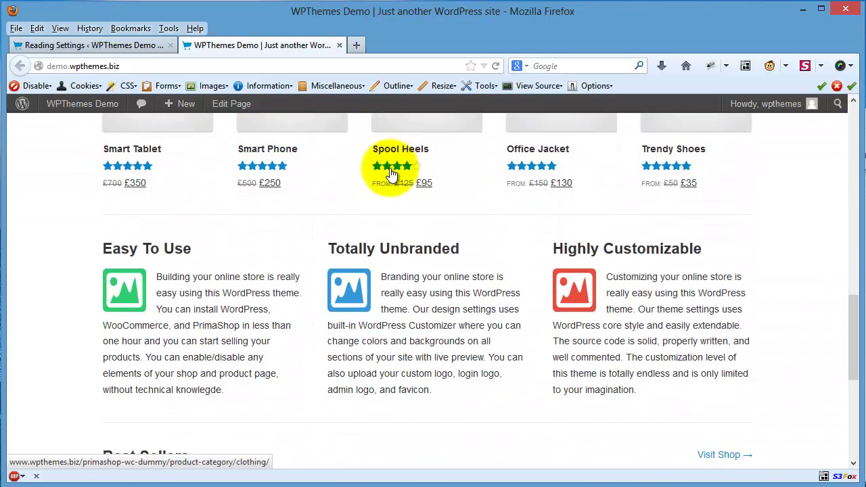
{"action": "scroll", "coordinate": [391, 174], "scroll_direction": "down", "scroll_amount": 5}
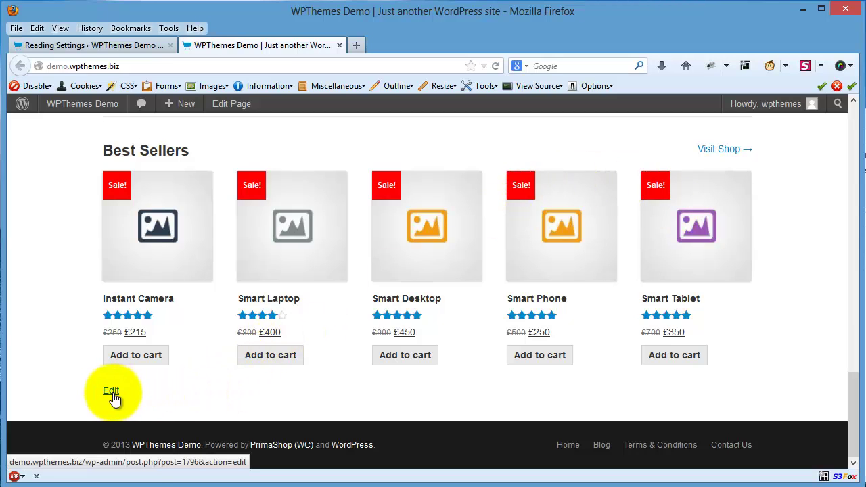
{"action": "scroll", "coordinate": [113, 398], "scroll_direction": "up", "scroll_amount": 12}
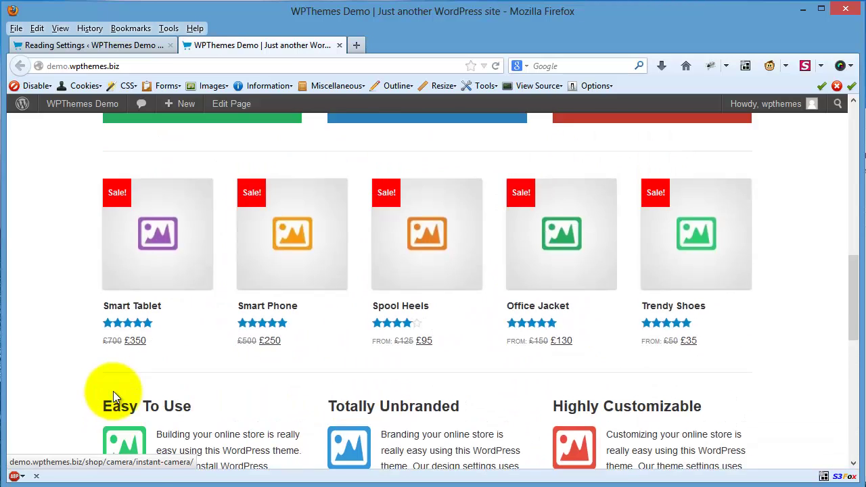